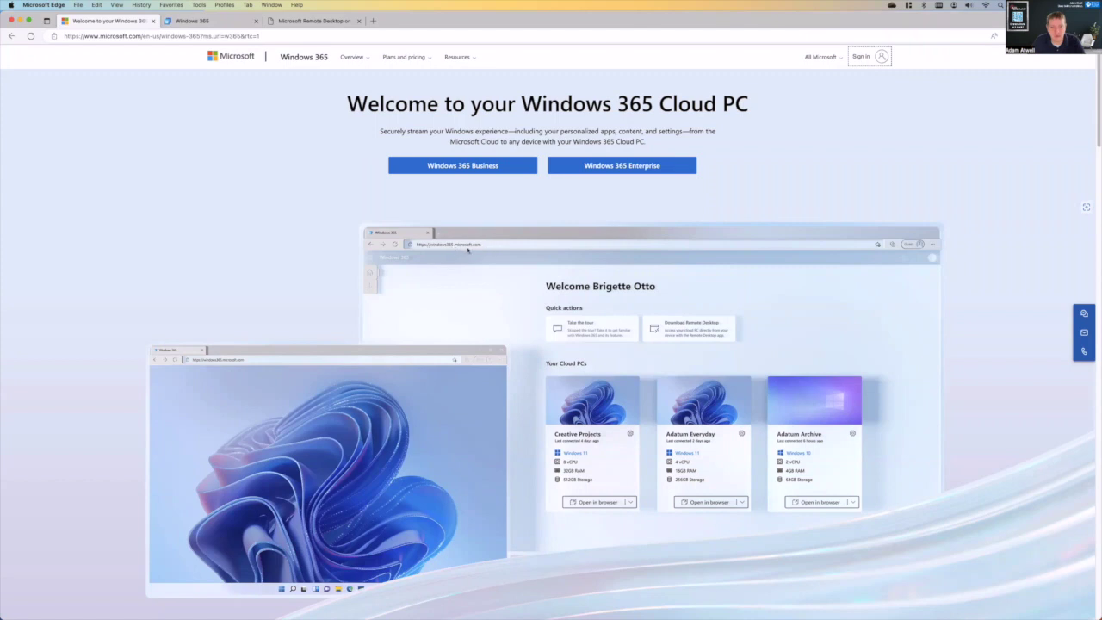
- Show the Windows 365 Business plan comparison with Basic $31, Standard $41 and Premium $66 per user/month
{"action": "left_click", "coordinate": [463, 165]}
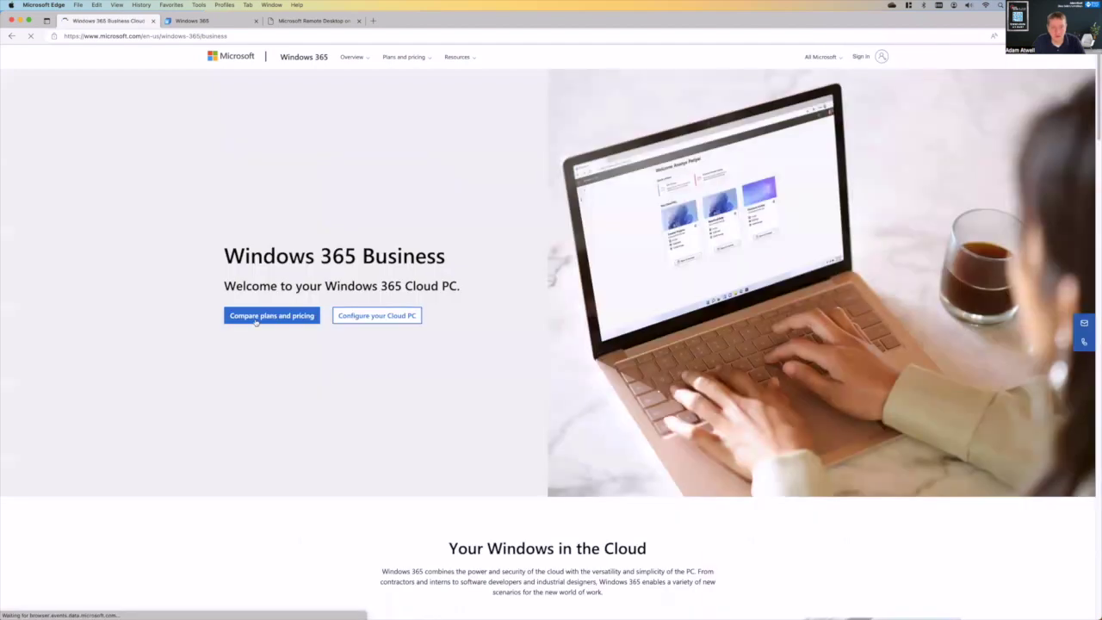
{"action": "left_click", "coordinate": [261, 317]}
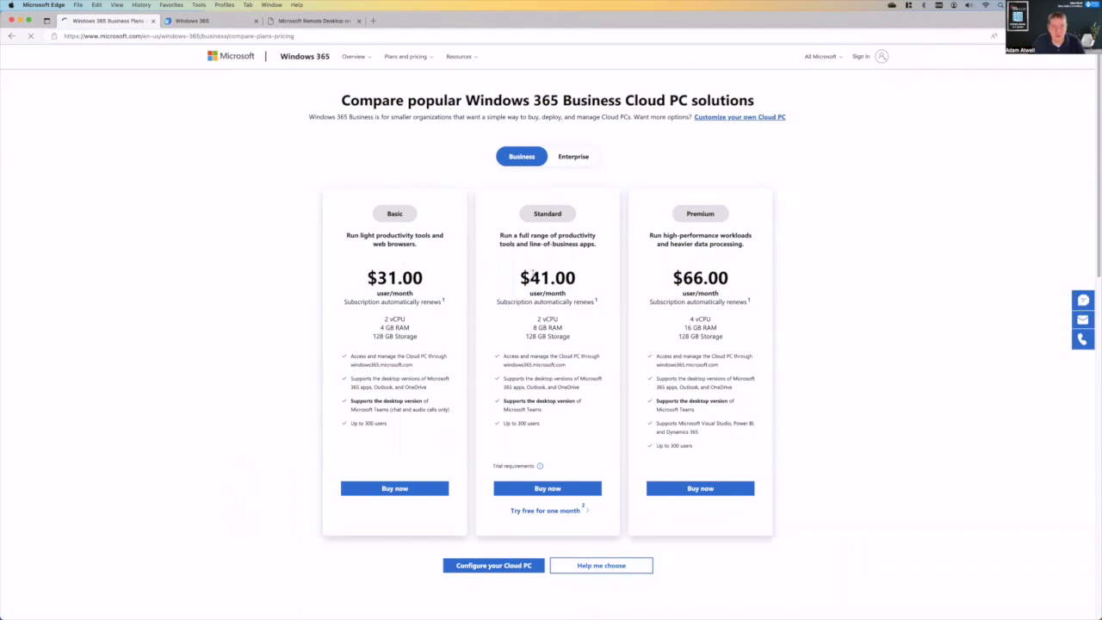
{"action": "left_click_drag", "start_coordinate": [532, 272], "coordinate": [589, 288]}
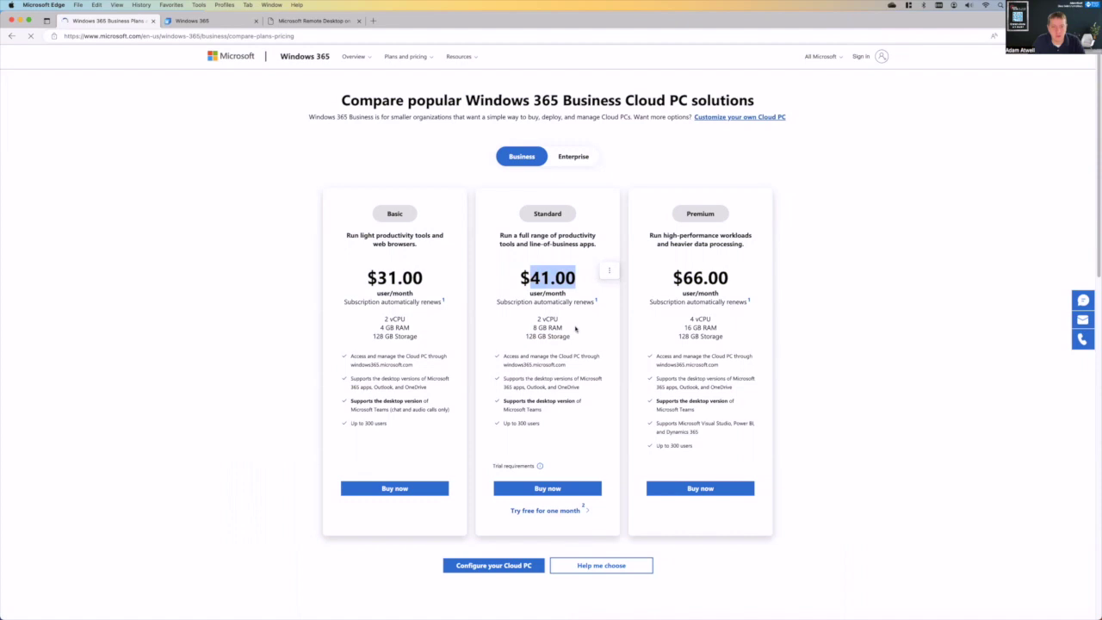
{"action": "left_click", "coordinate": [938, 453]}
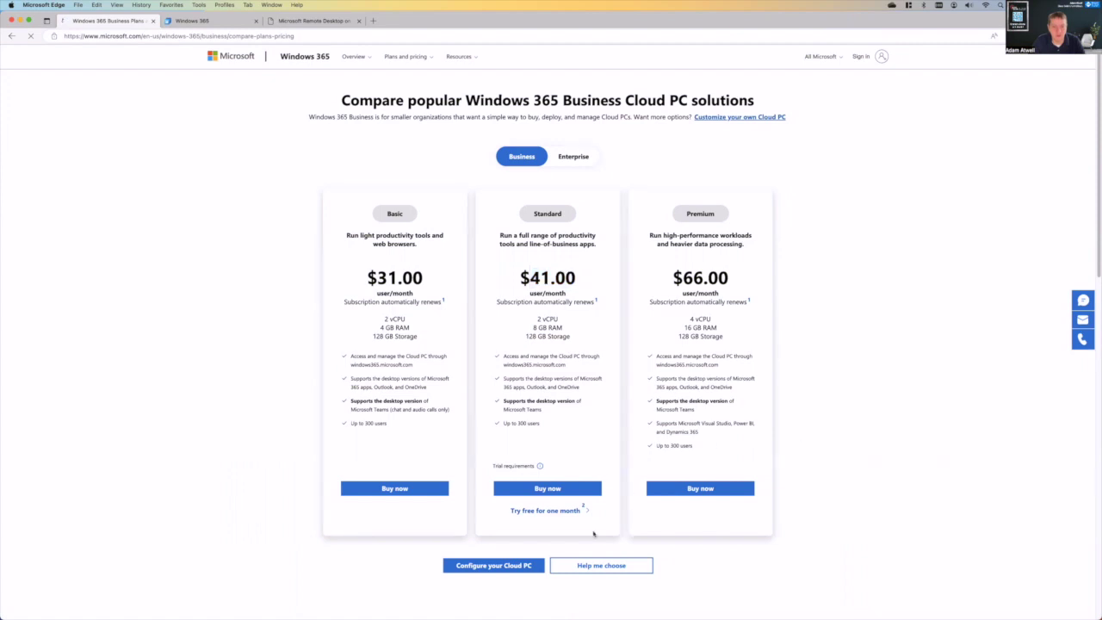
- Start the Cloud PC chooser, answering yes to Intune management and 10 or fewer Cloud PCs
{"action": "left_click", "coordinate": [597, 566]}
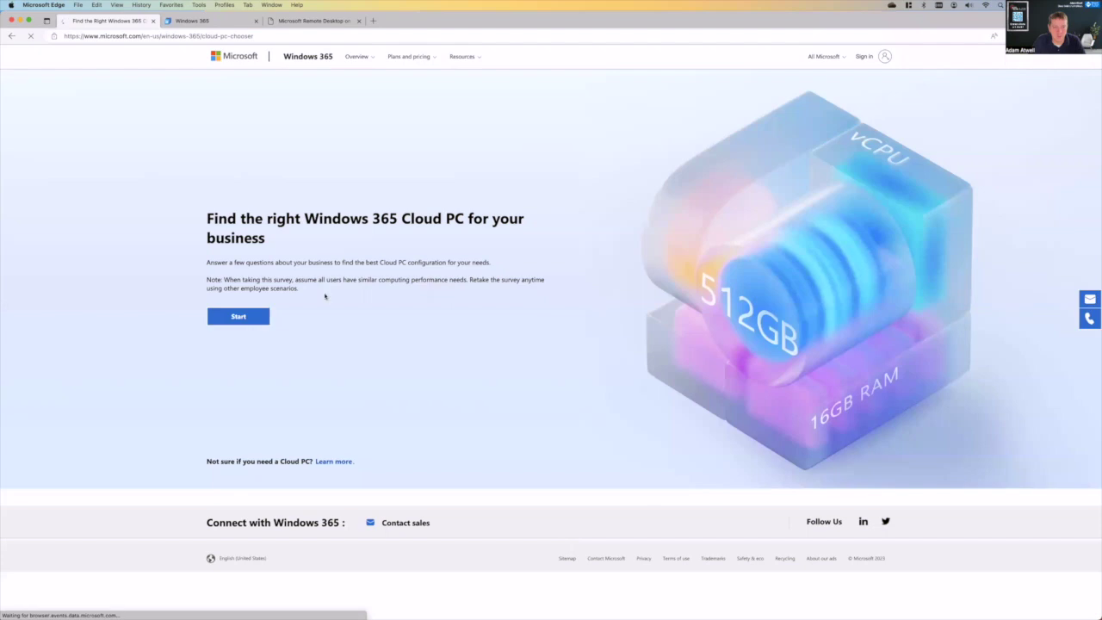
{"action": "left_click", "coordinate": [241, 321]}
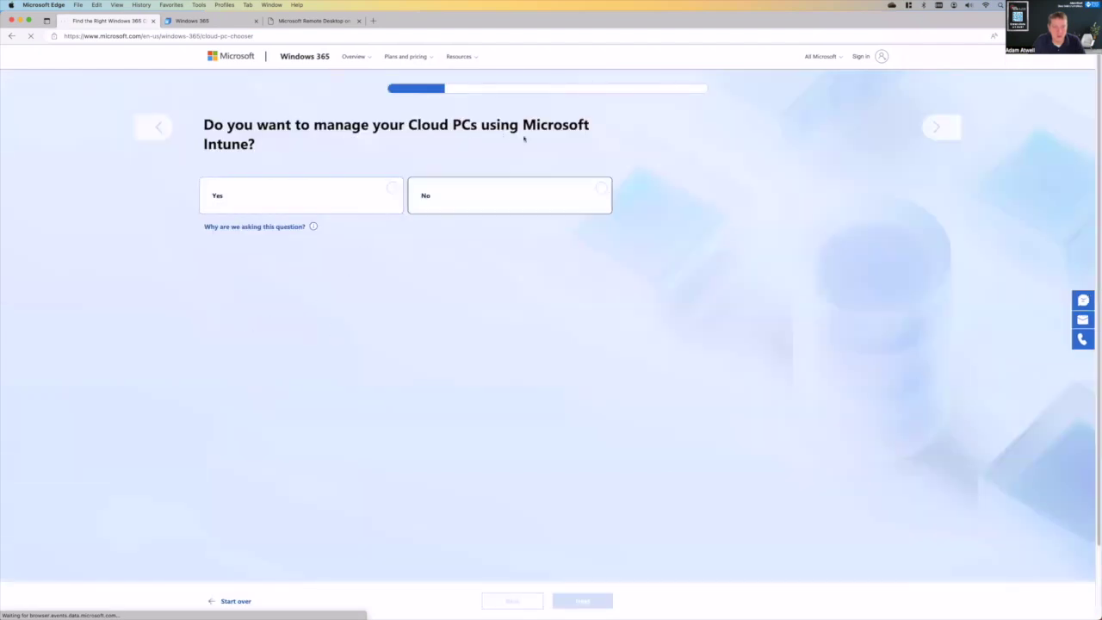
{"action": "left_click", "coordinate": [281, 205]}
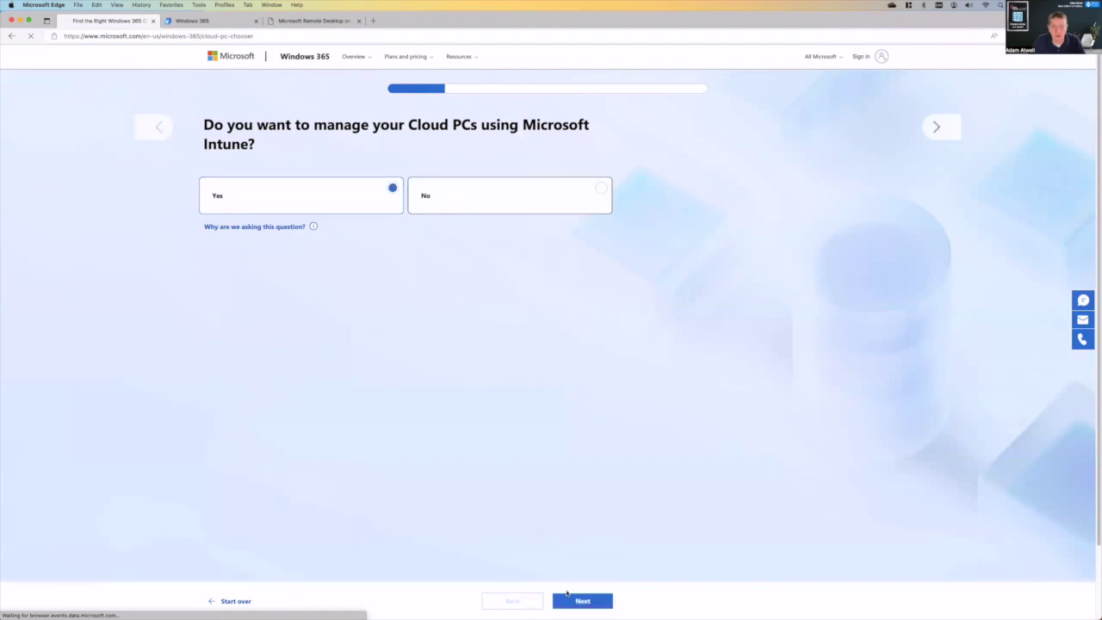
{"action": "left_click", "coordinate": [568, 597]}
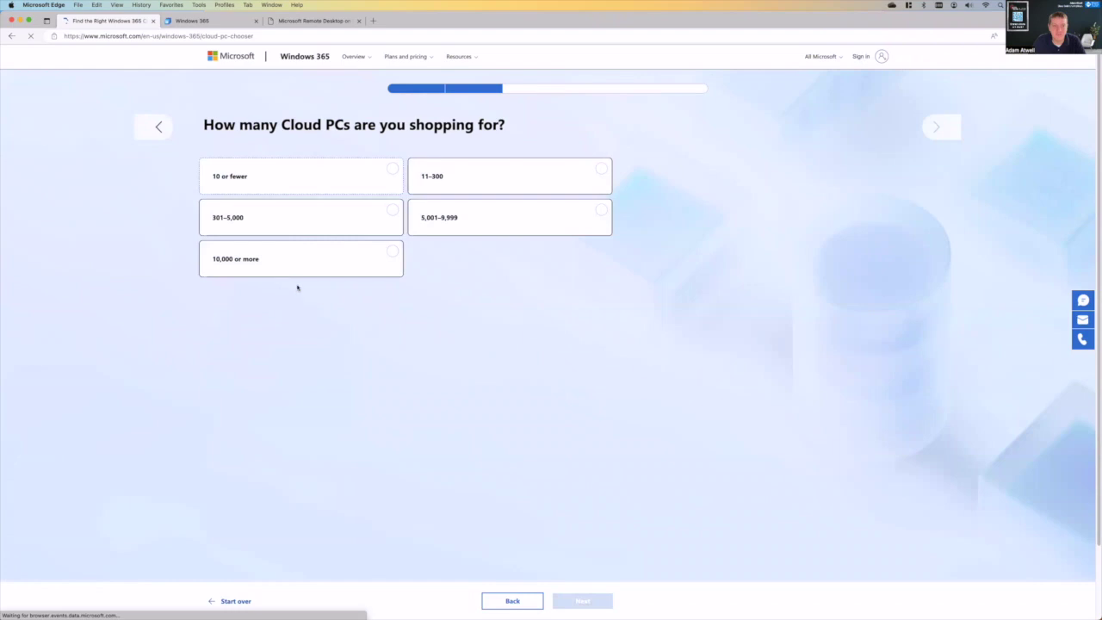
{"action": "left_click", "coordinate": [297, 184]}
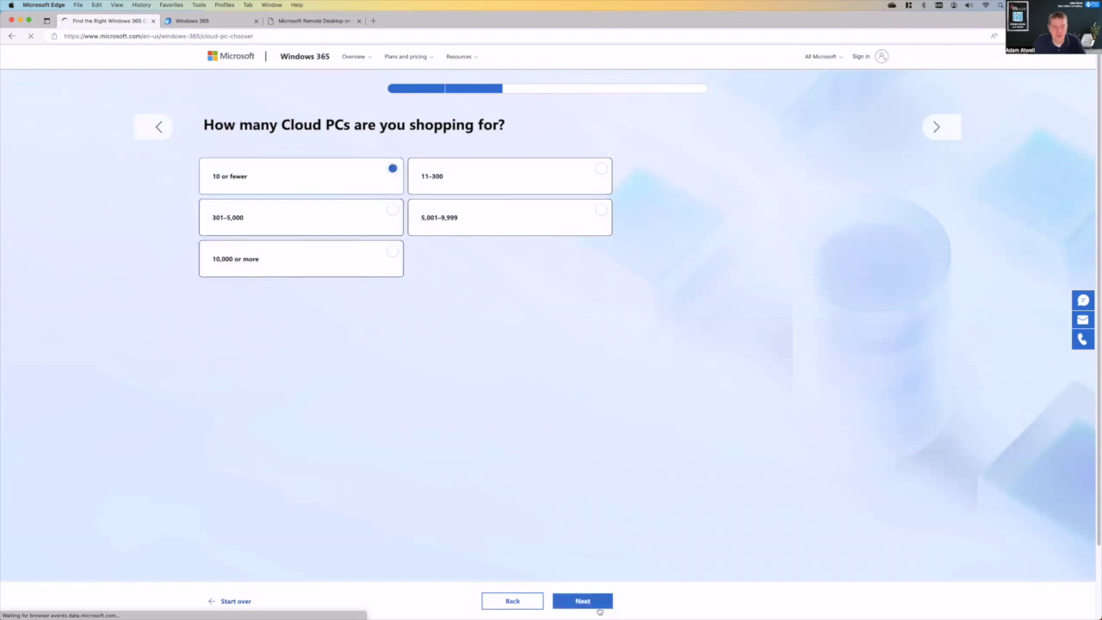
{"action": "left_click", "coordinate": [598, 605]}
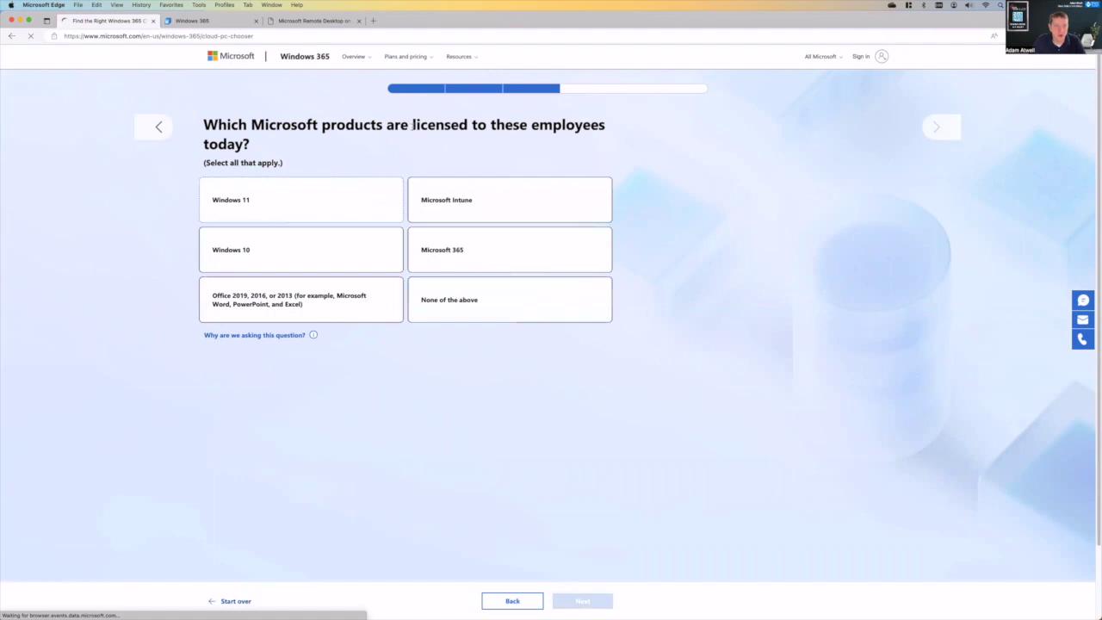
- Mark Intune, Microsoft 365, Windows 11, Windows 10 and Office 2019/2016/2013 as licensed
{"action": "left_click", "coordinate": [561, 198]}
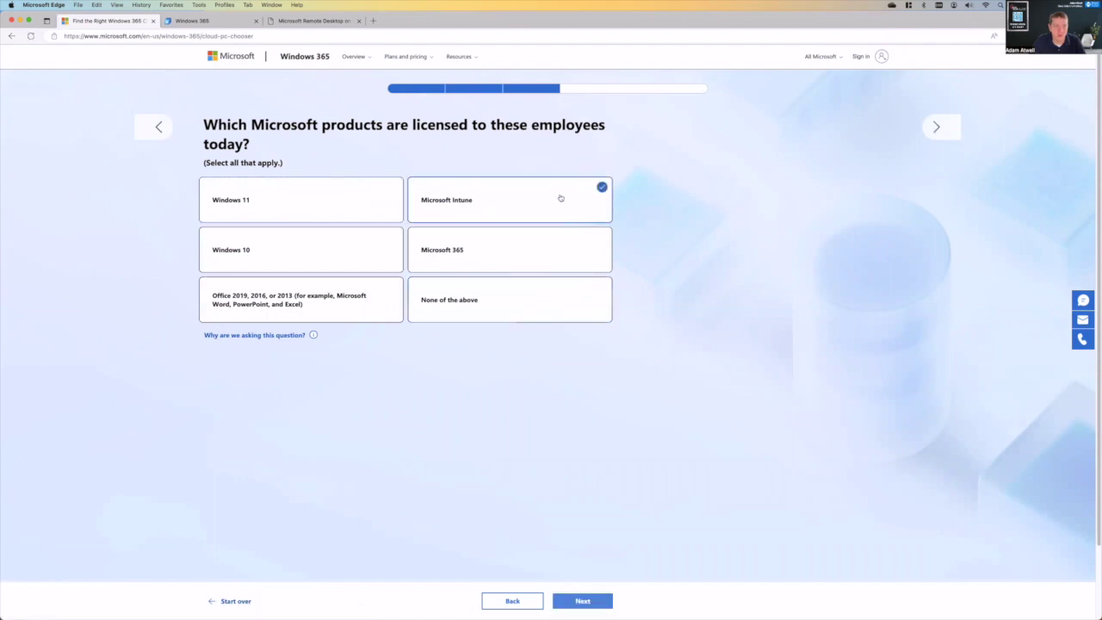
{"action": "left_click", "coordinate": [542, 252]}
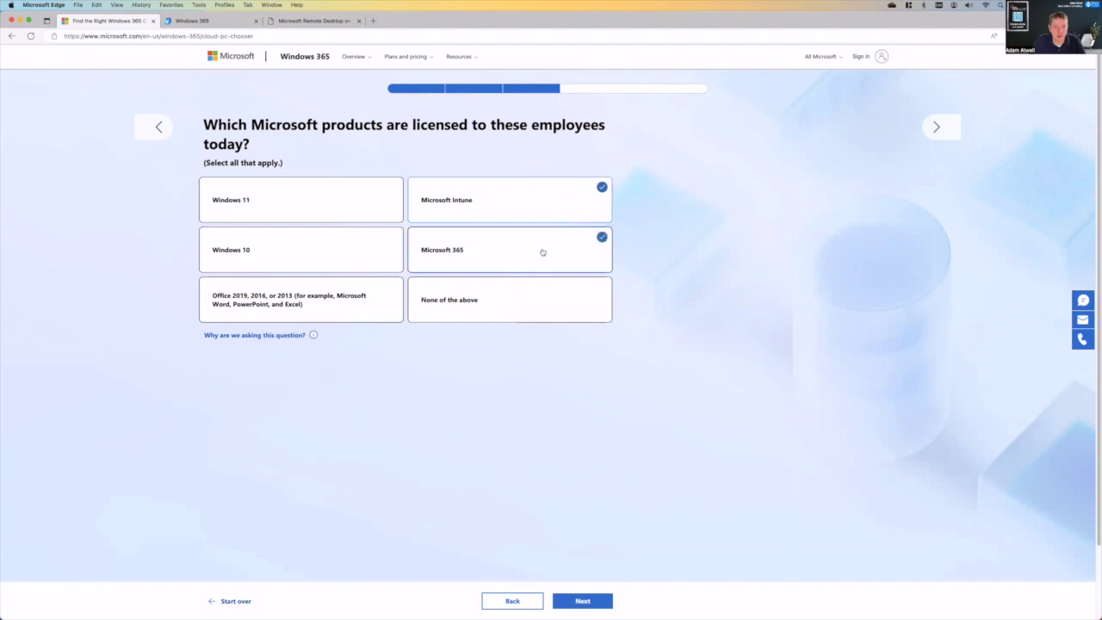
{"action": "left_click", "coordinate": [343, 195]}
{"action": "left_click", "coordinate": [354, 247]}
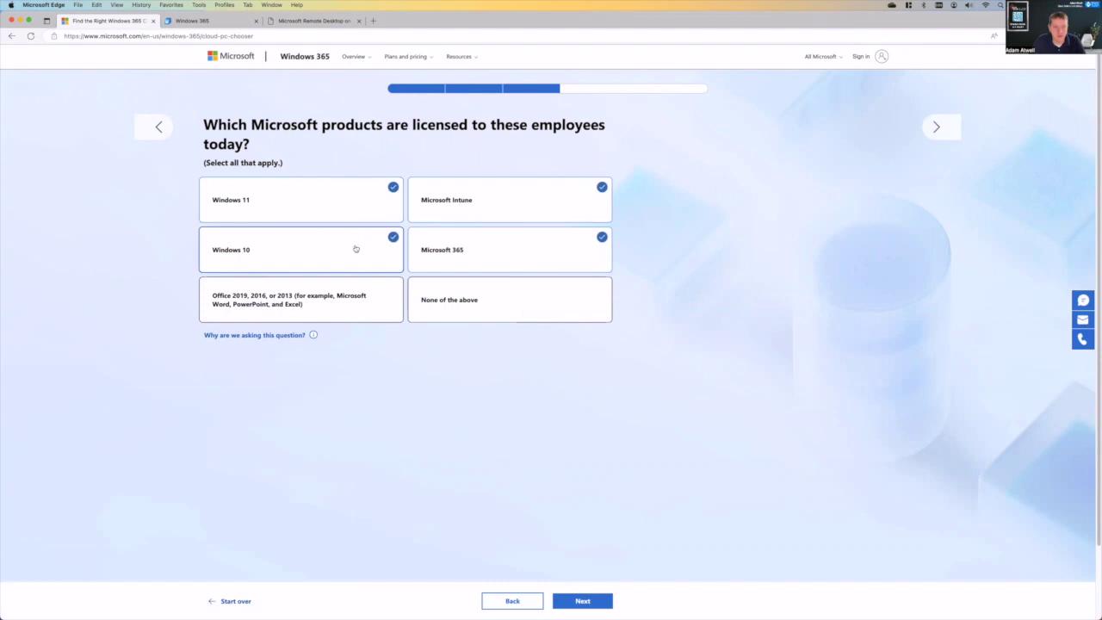
{"action": "left_click", "coordinate": [366, 319]}
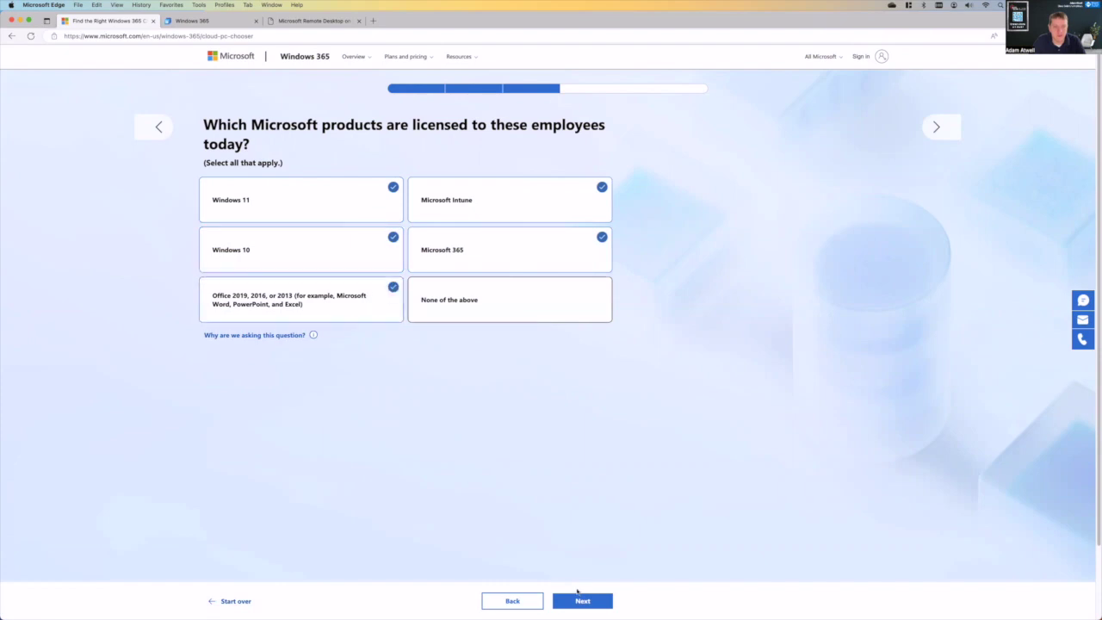
- Answer desktop line-of-business apps and one or two apps at a time, getting the Enterprise $41.00 recommendation
{"action": "left_click", "coordinate": [580, 601]}
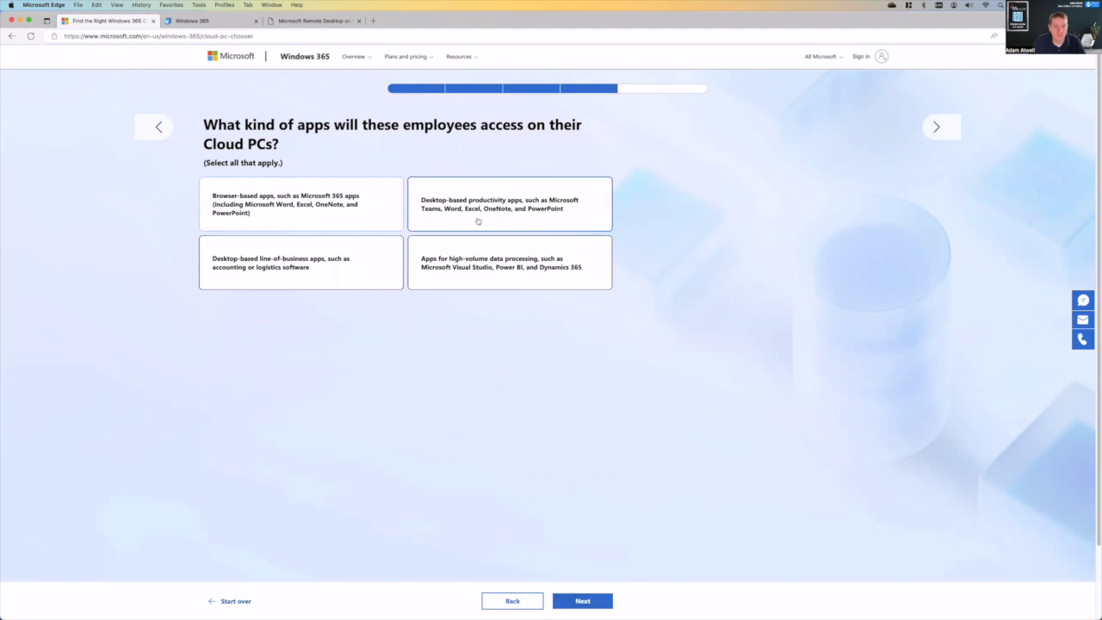
{"action": "left_click", "coordinate": [332, 273]}
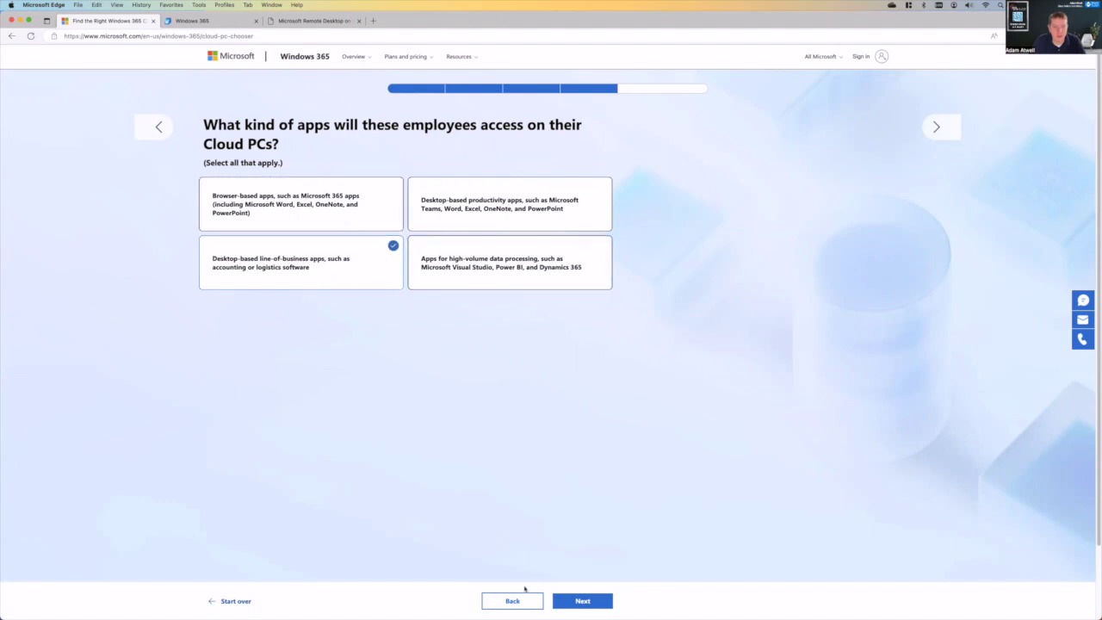
{"action": "left_click", "coordinate": [577, 603]}
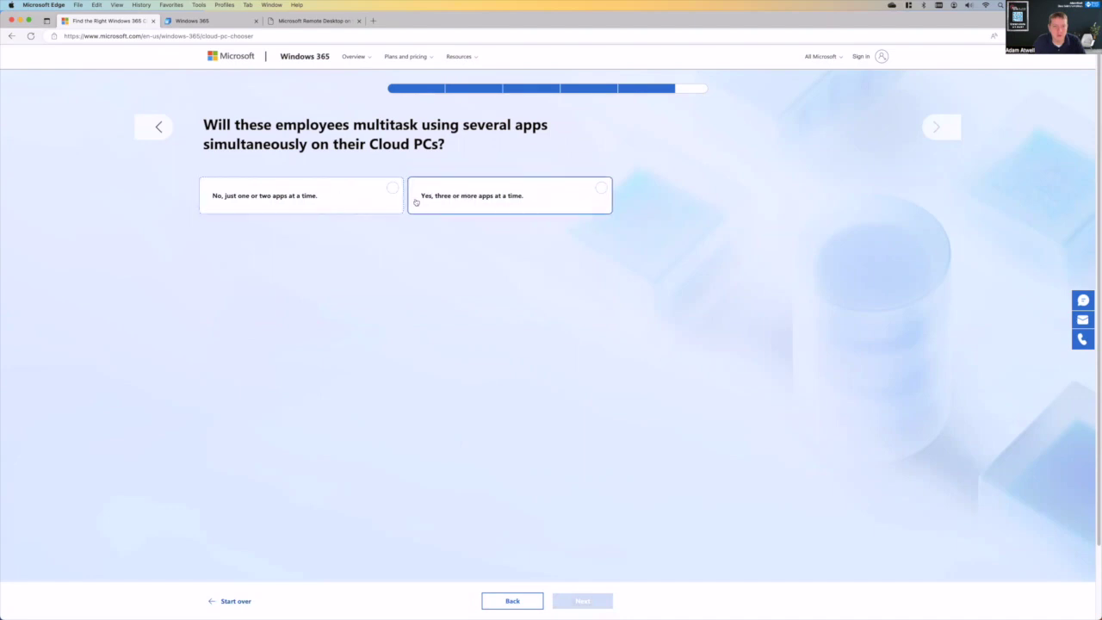
{"action": "left_click", "coordinate": [370, 202]}
{"action": "left_click", "coordinate": [578, 600]}
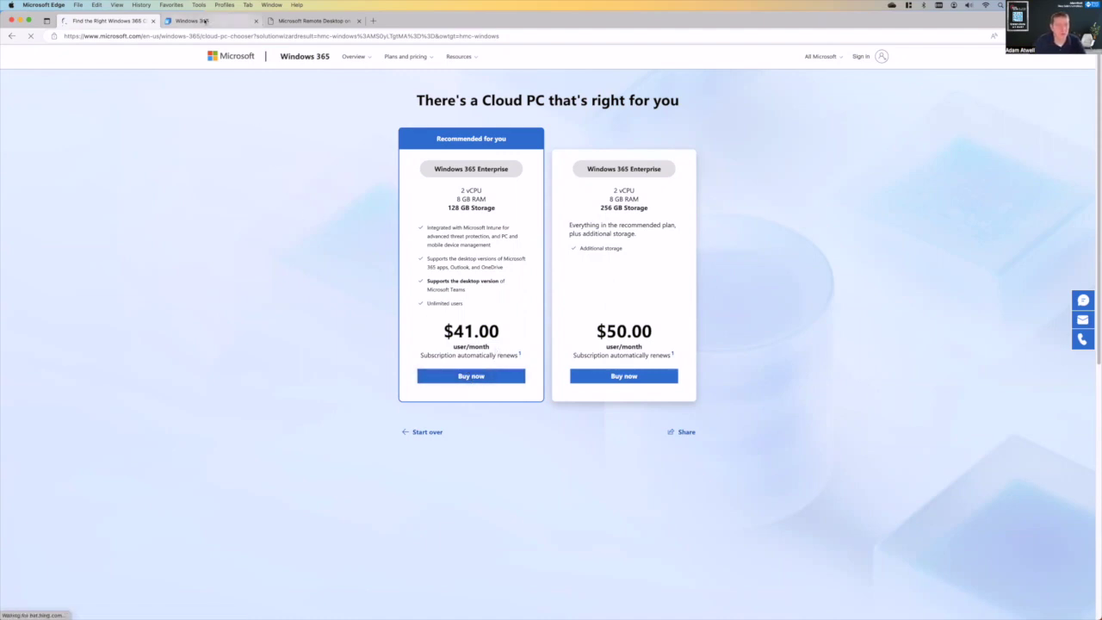
- From the Windows 365 download page, check Remote Desktop for Mac, then copy the subscription URL
{"action": "left_click", "coordinate": [204, 21]}
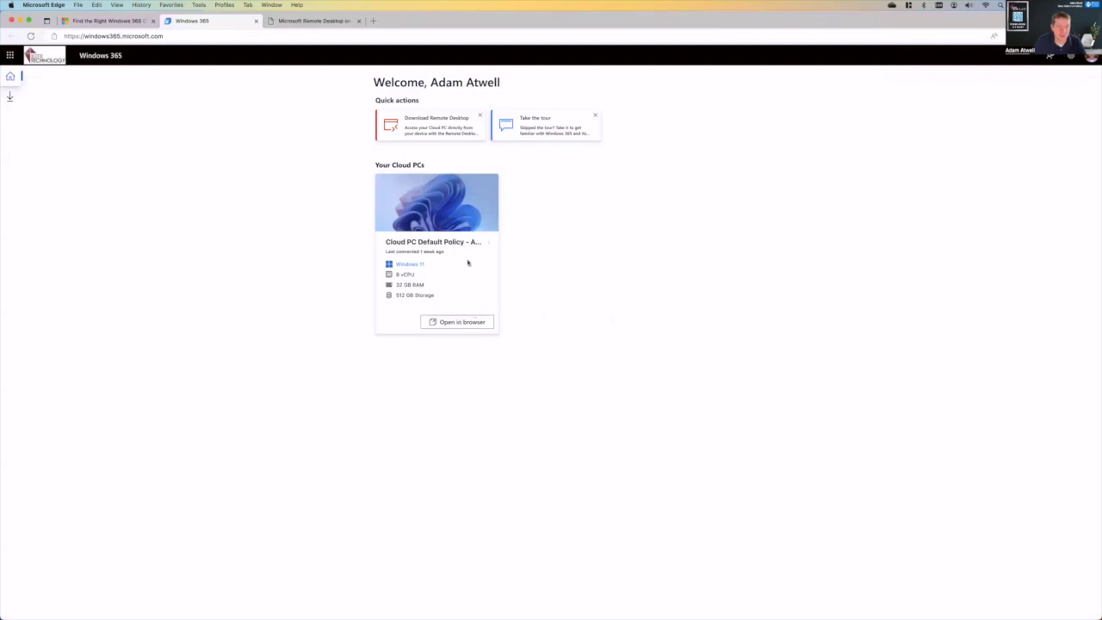
{"action": "left_click", "coordinate": [10, 96]}
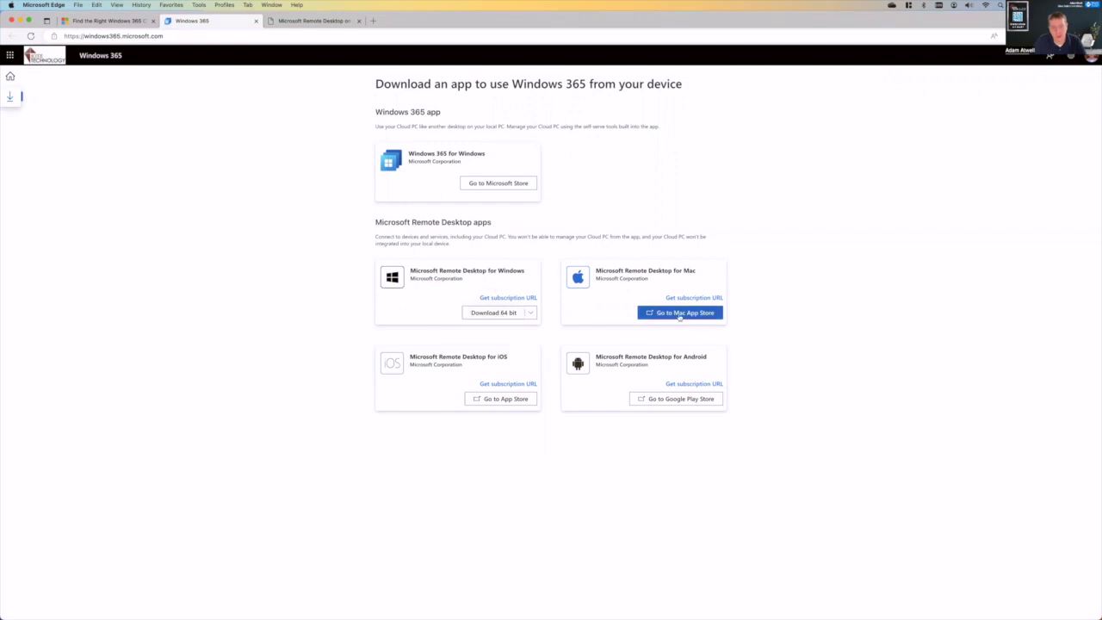
{"action": "left_click", "coordinate": [679, 314]}
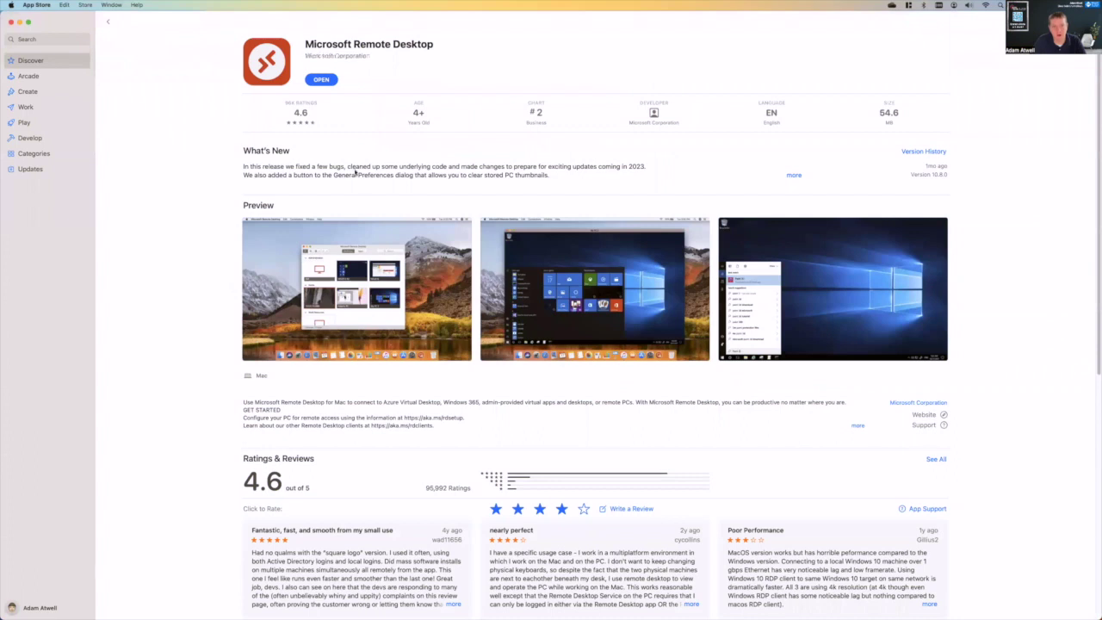
{"action": "left_click", "coordinate": [10, 23]}
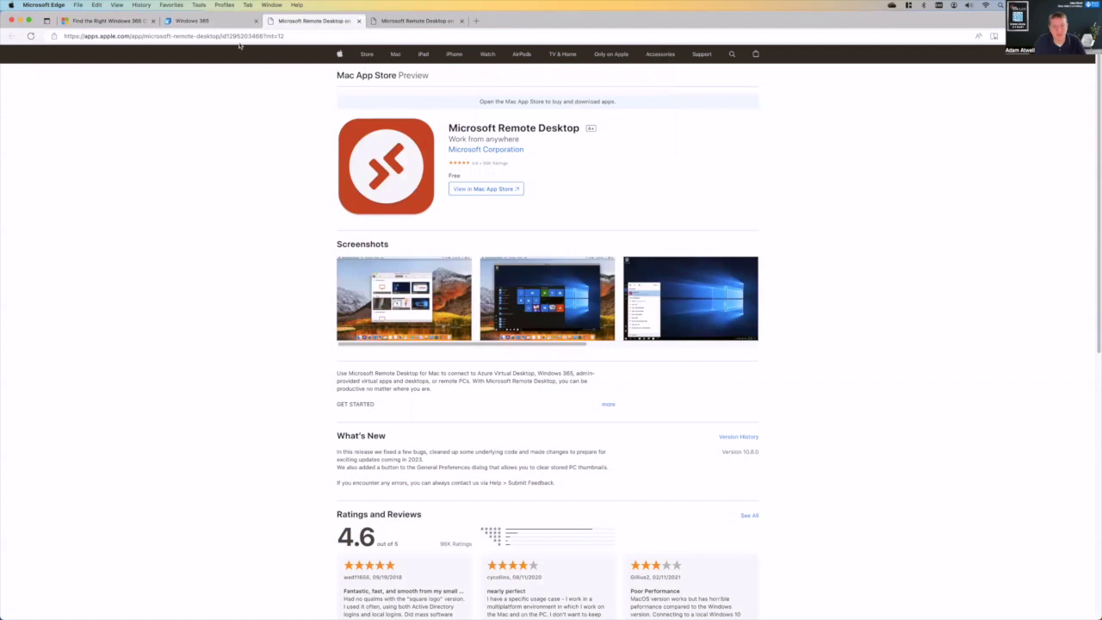
{"action": "left_click", "coordinate": [218, 23]}
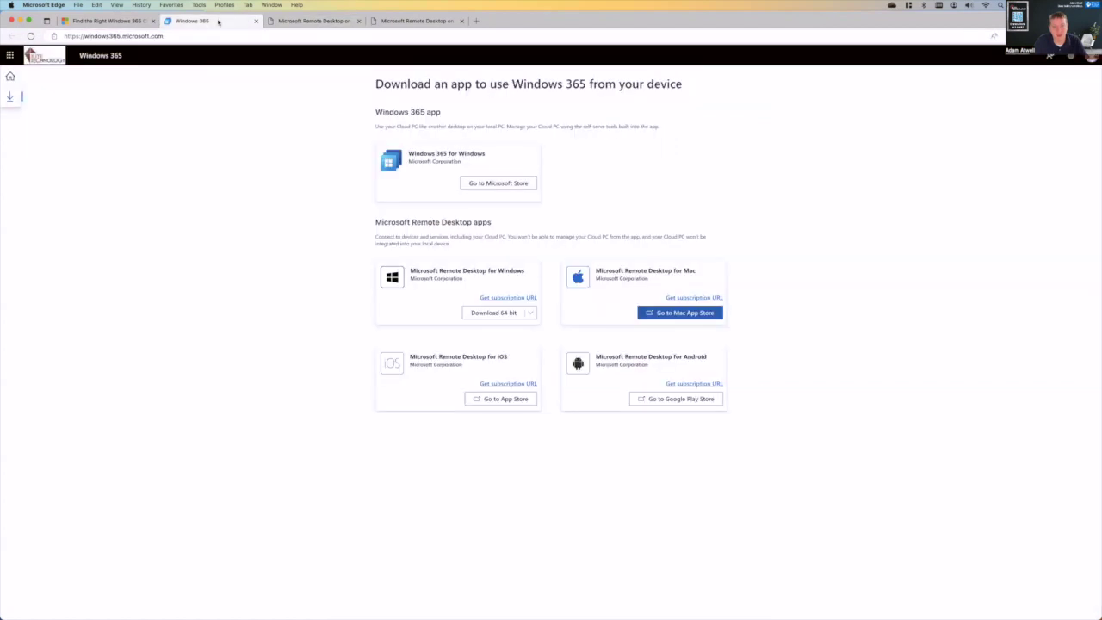
{"action": "left_click", "coordinate": [693, 298]}
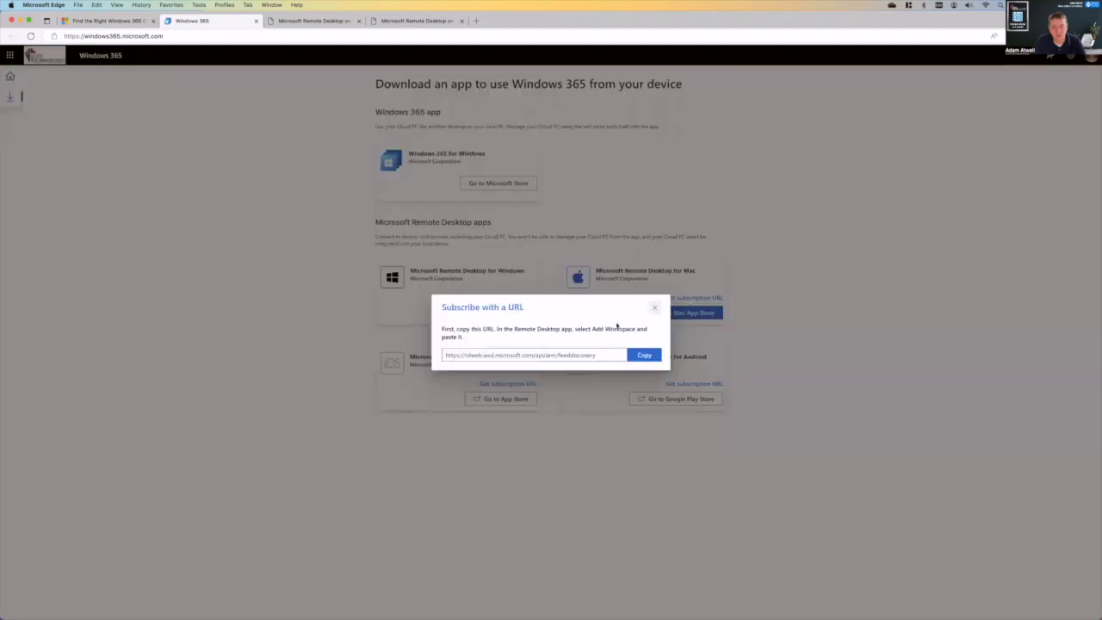
{"action": "left_click", "coordinate": [653, 356]}
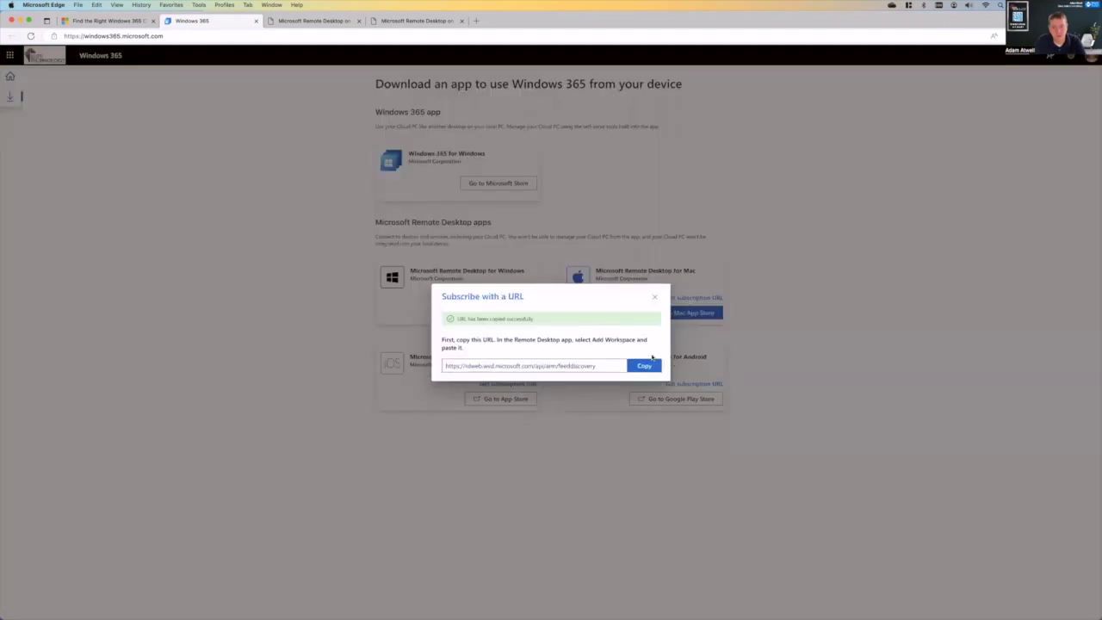
- In Remote Desktop, add a new workspace using the pasted subscription URL
{"action": "mouse_move", "coordinate": [644, 606]}
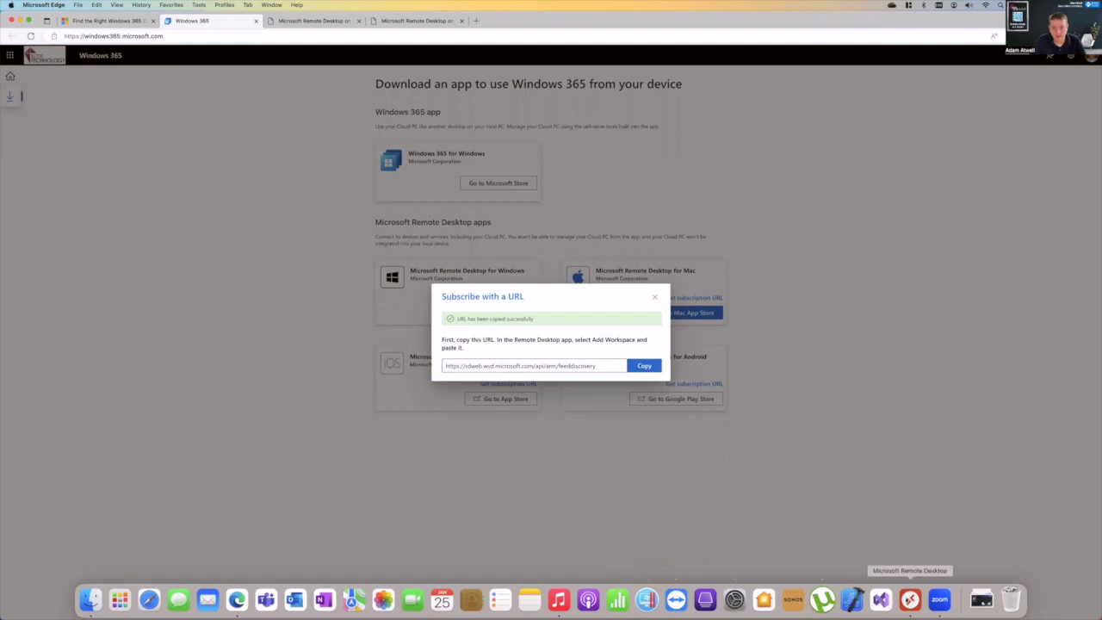
{"action": "left_click", "coordinate": [910, 599]}
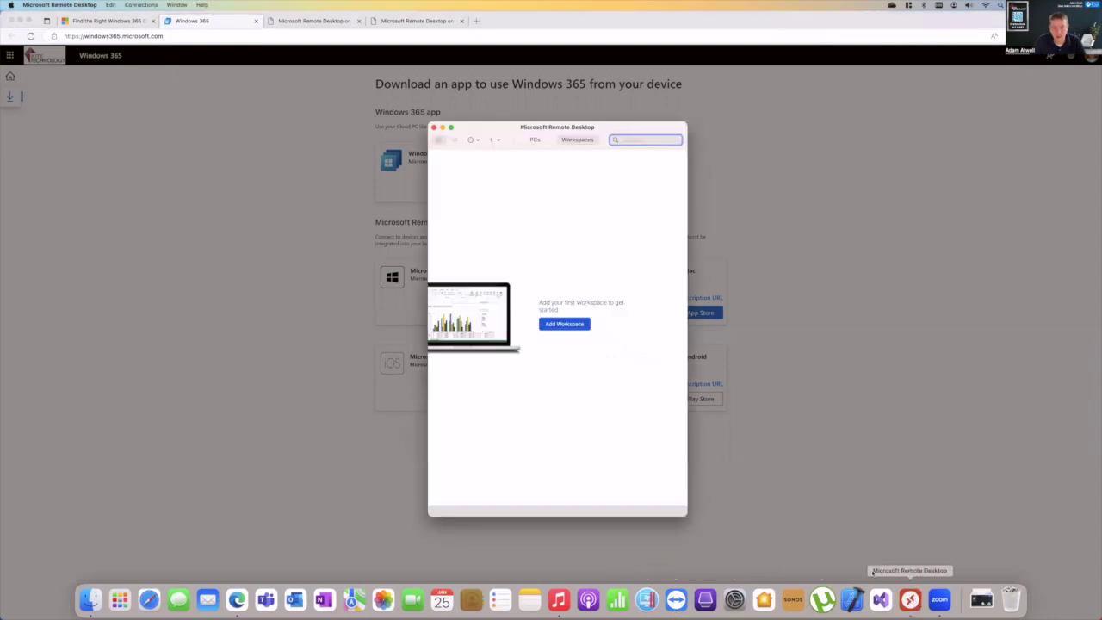
{"action": "left_click", "coordinate": [547, 141]}
{"action": "left_click", "coordinate": [576, 139]}
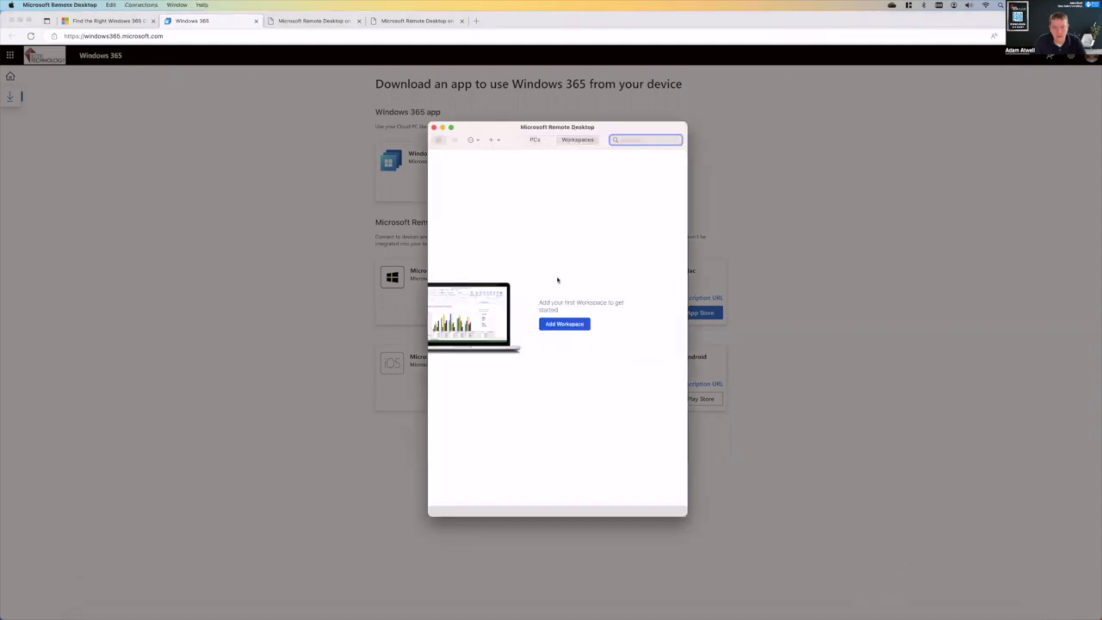
{"action": "left_click", "coordinate": [556, 323]}
{"action": "key", "text": "super+v"}
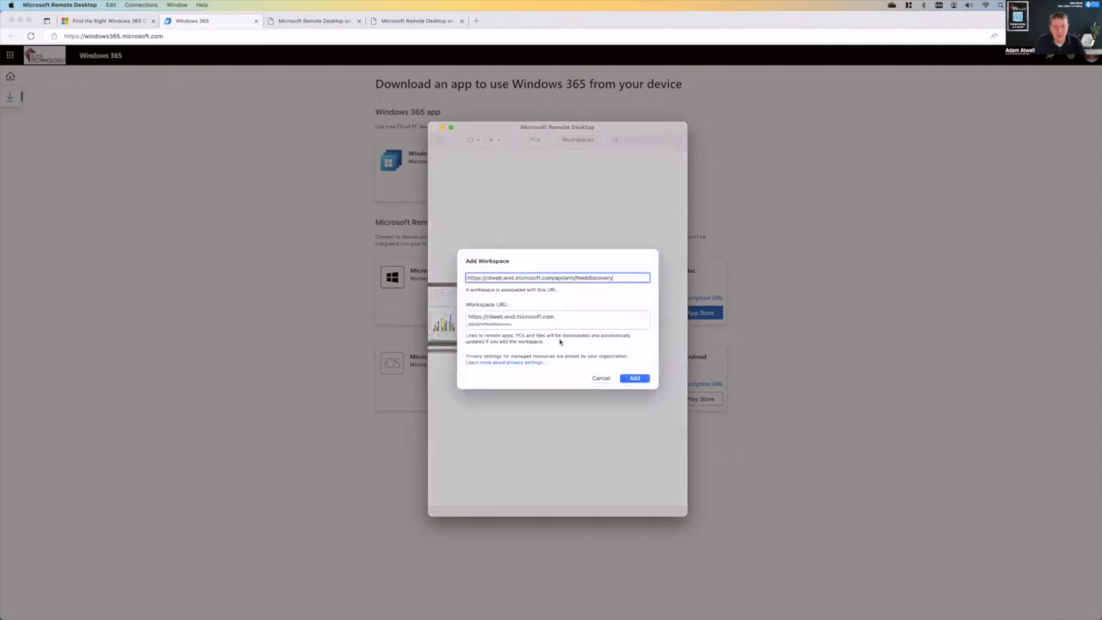
{"action": "left_click", "coordinate": [637, 377]}
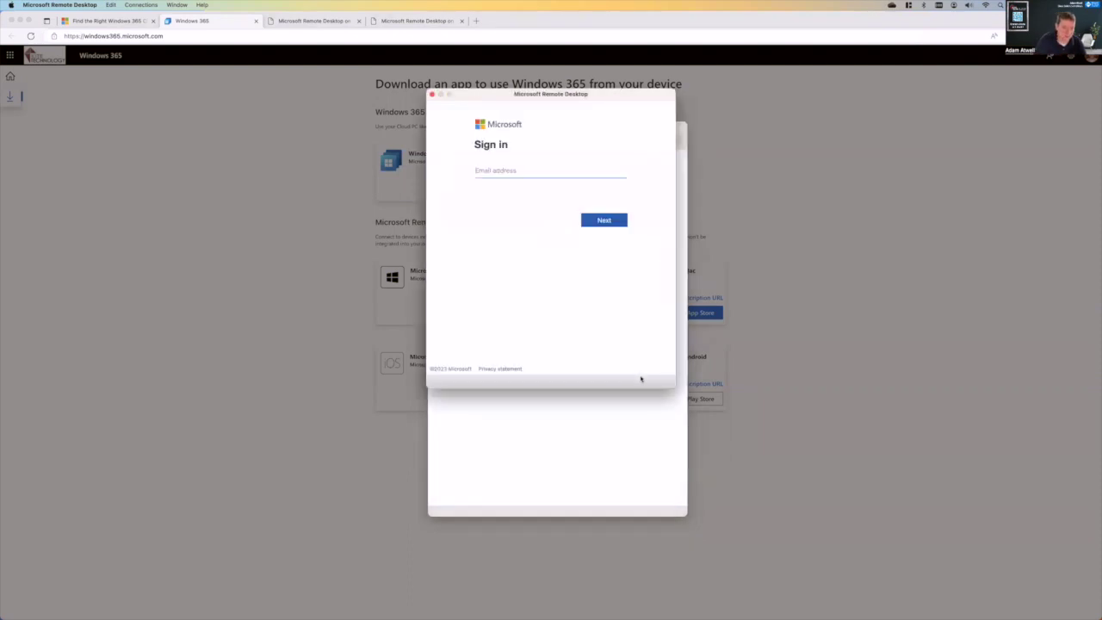
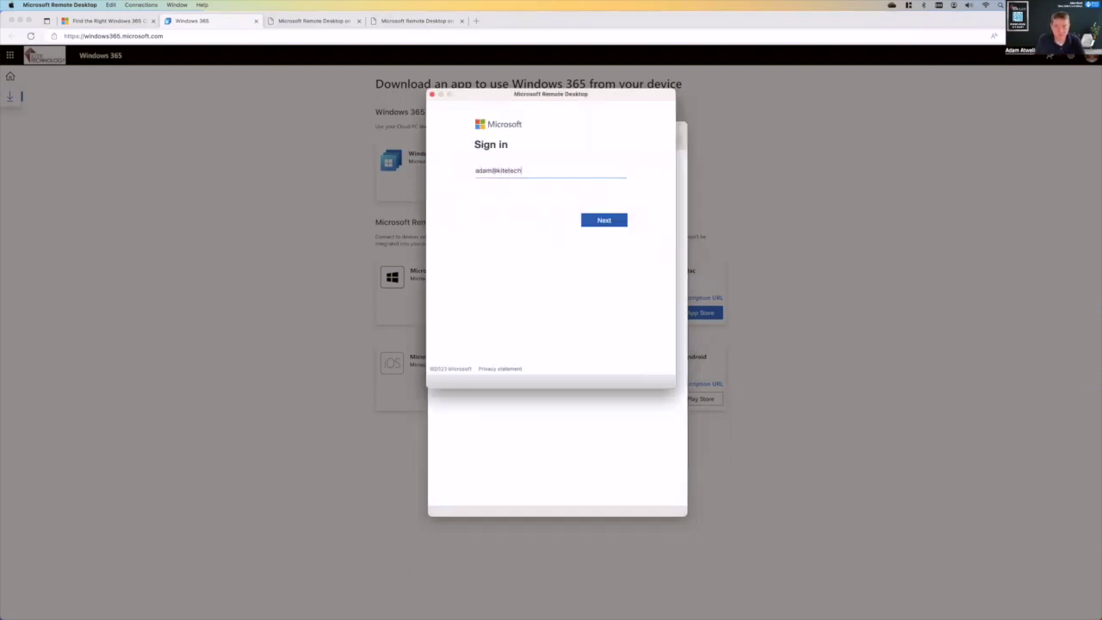
- Sign in to the workspace with the account e-mail address and password
{"action": "key", "text": "Return"}
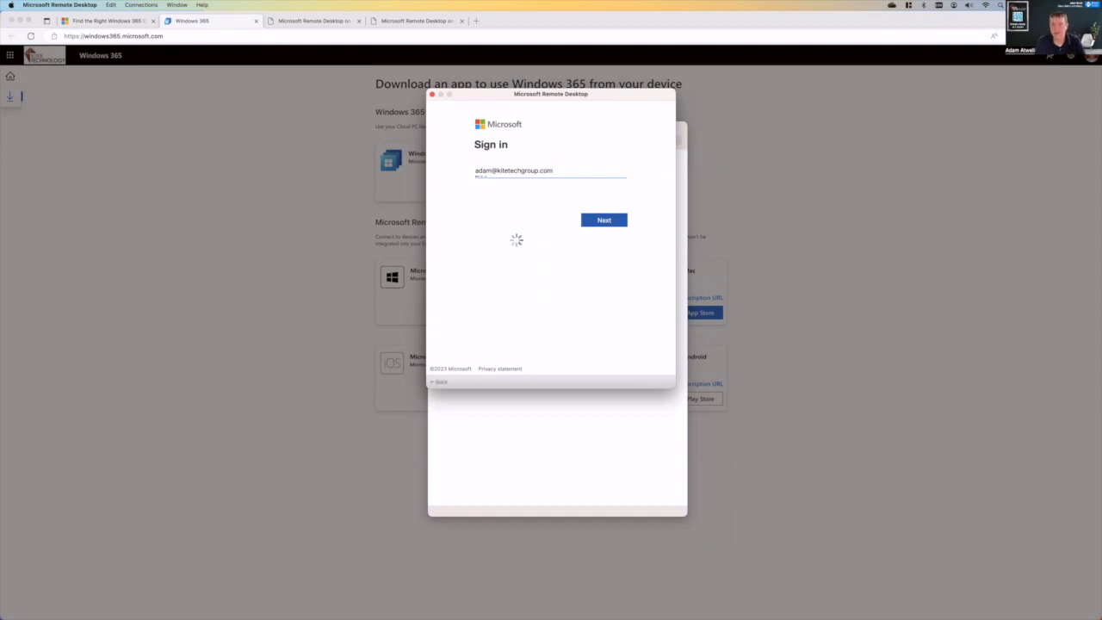
{"action": "type", "text": "•"}
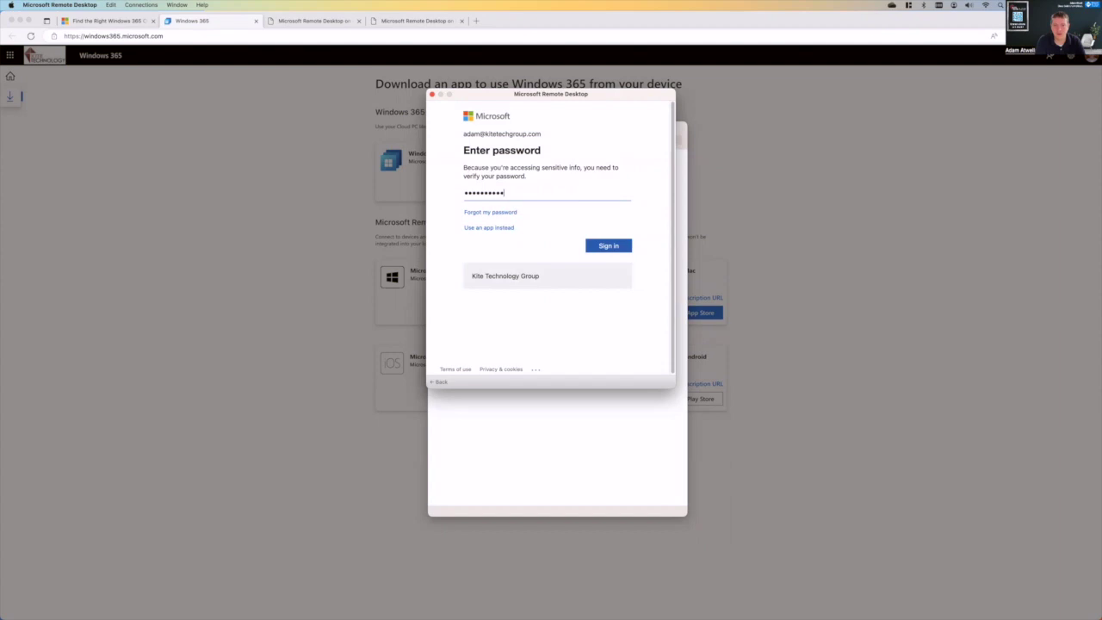
{"action": "key", "text": "Return"}
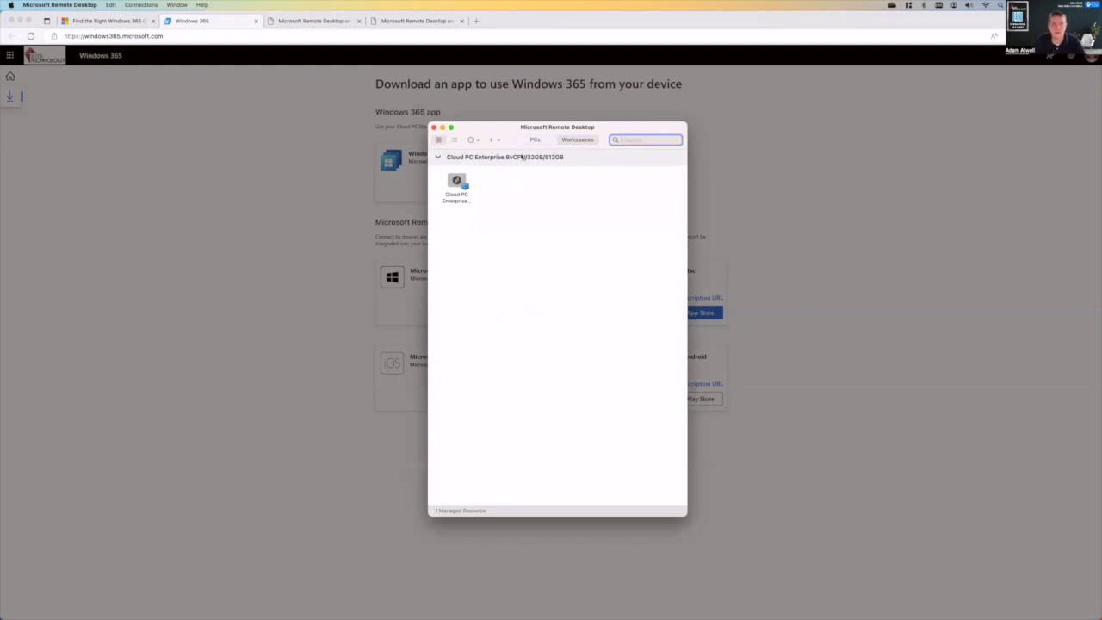
- Select the Cloud PC Enterprise desktop, close the subscription URL dialog, and return to the Windows 365 home page
{"action": "left_click_drag", "start_coordinate": [497, 129], "coordinate": [859, 100]}
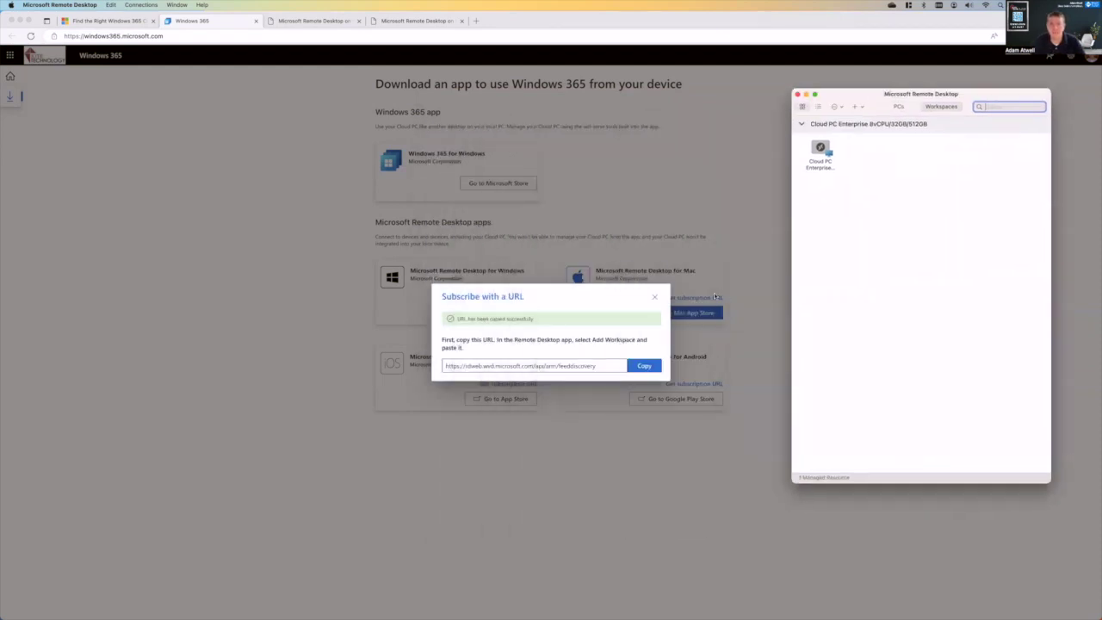
{"action": "left_click", "coordinate": [815, 155]}
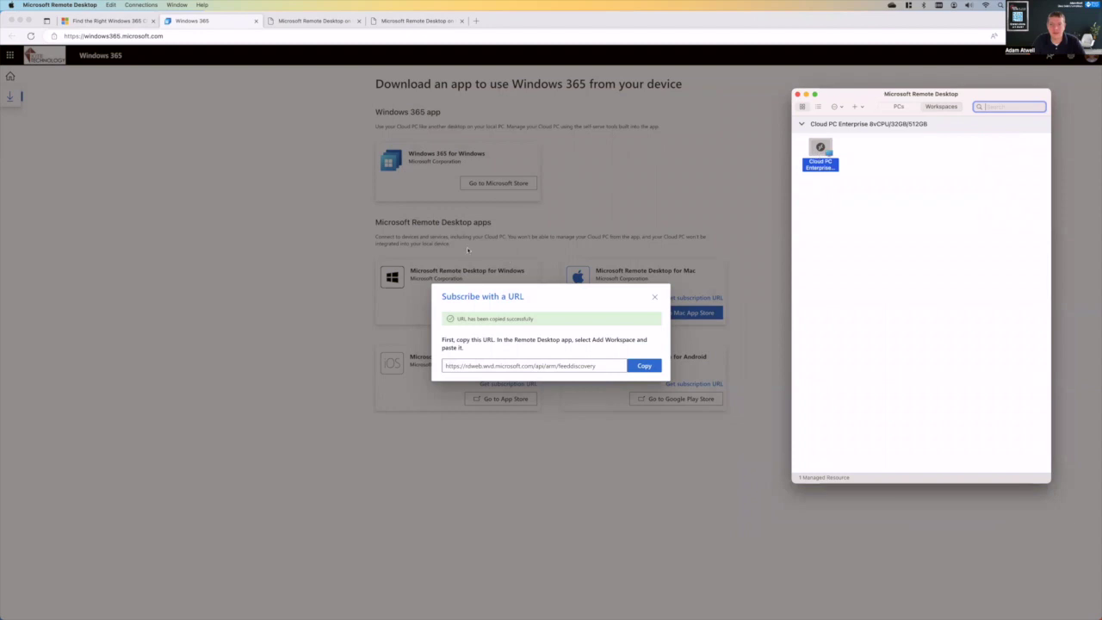
{"action": "left_click", "coordinate": [654, 298]}
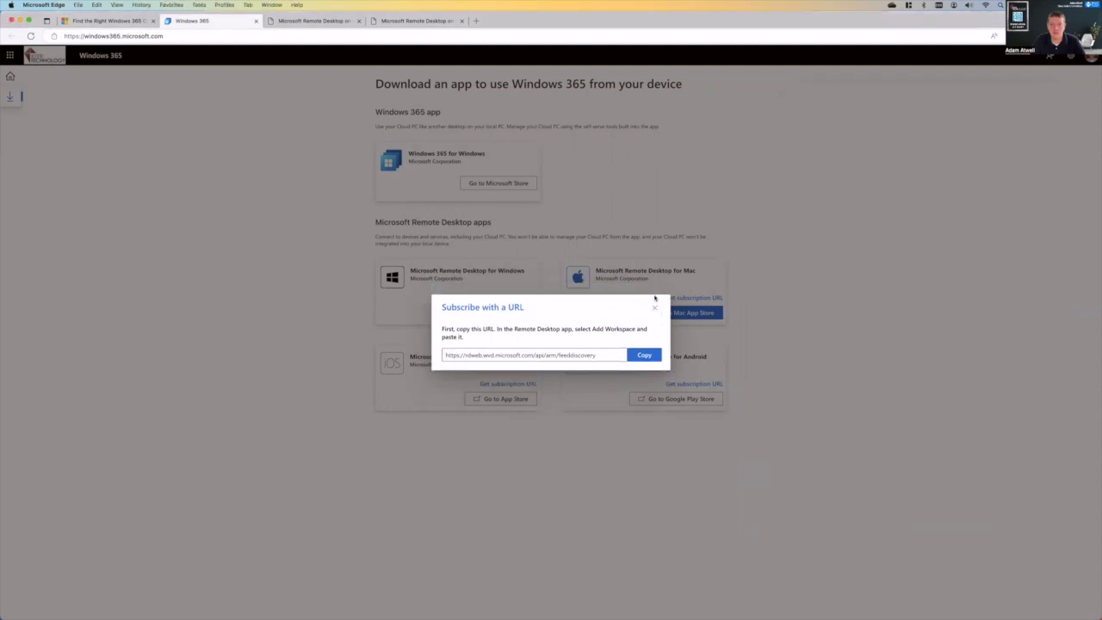
{"action": "left_click", "coordinate": [655, 298]}
{"action": "key", "text": "super+Tab"}
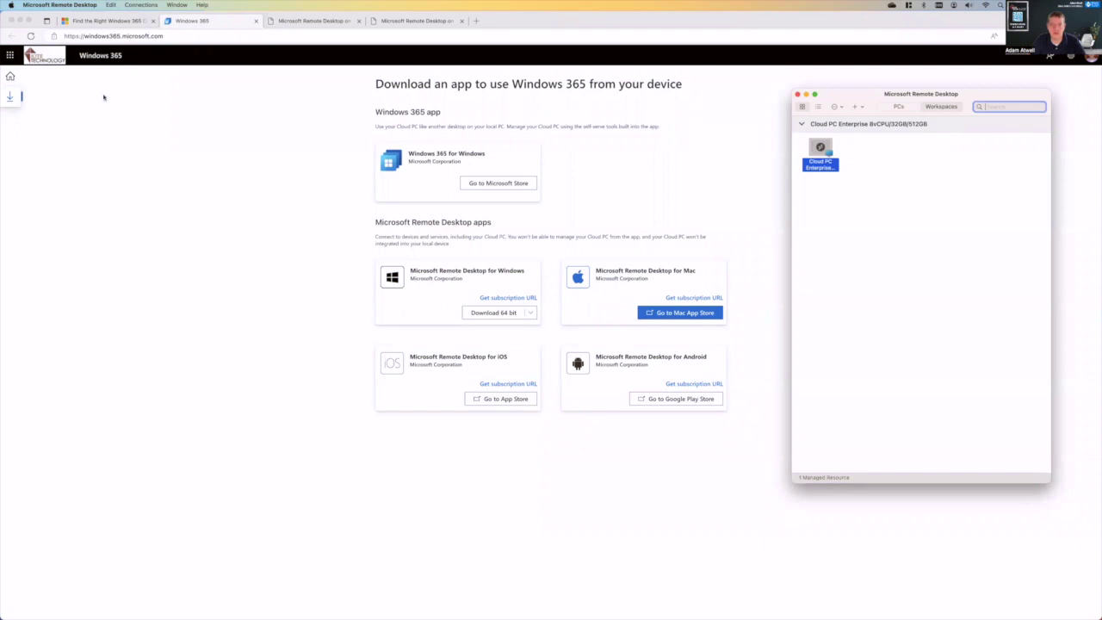
{"action": "left_click", "coordinate": [138, 117]}
{"action": "left_click", "coordinate": [10, 75]}
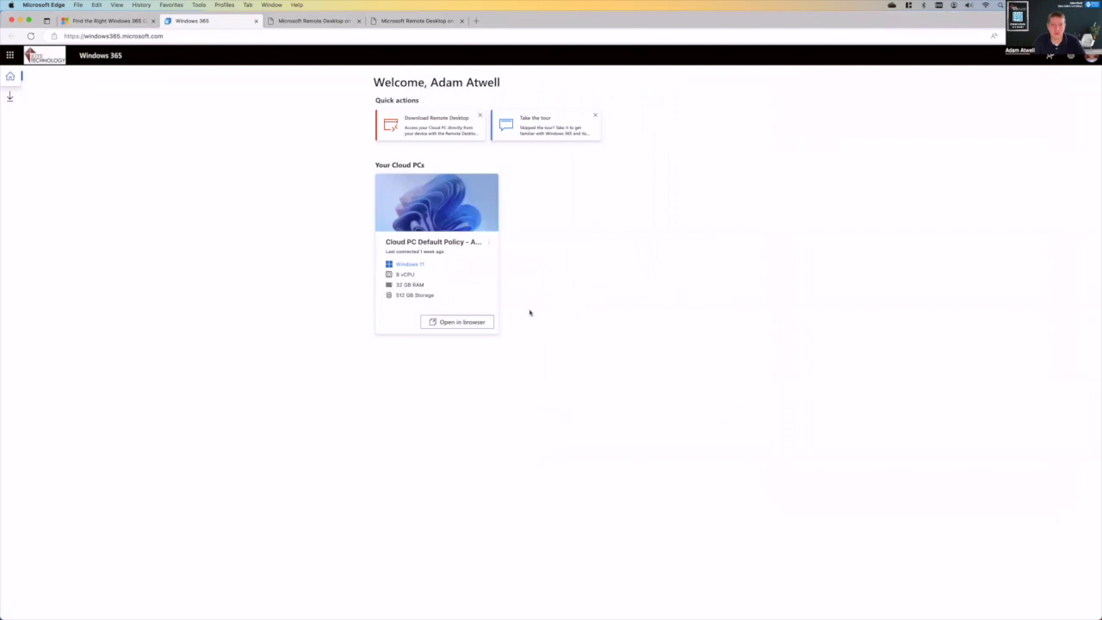
- Open the Cloud PC in the browser with keyboard layout None and Don't show again ticked, then connect
{"action": "left_click", "coordinate": [458, 320]}
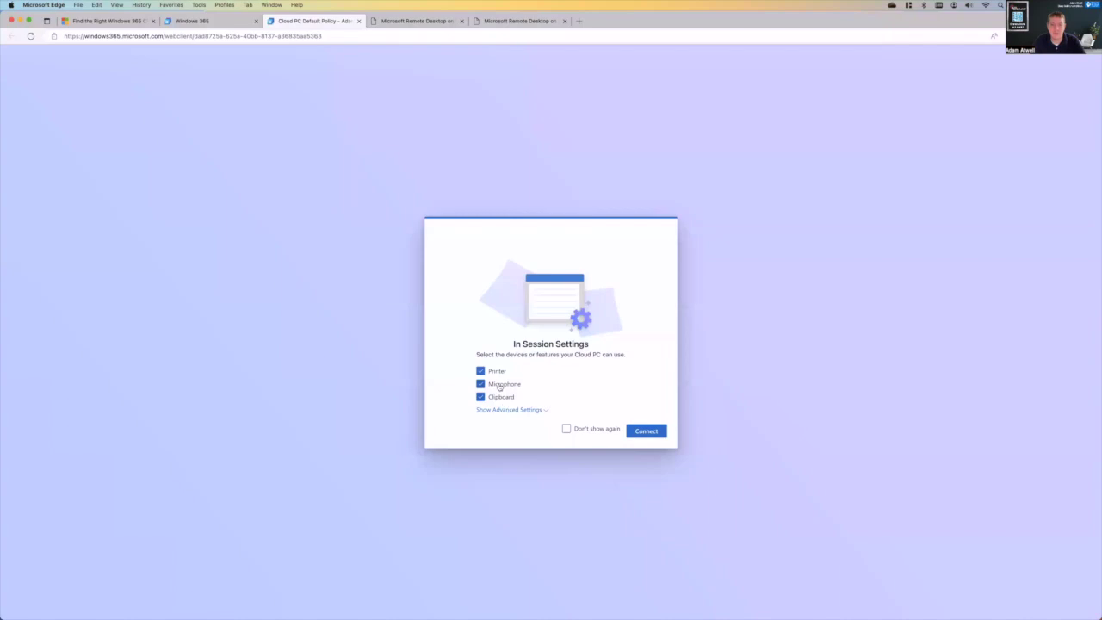
{"action": "left_click", "coordinate": [539, 411]}
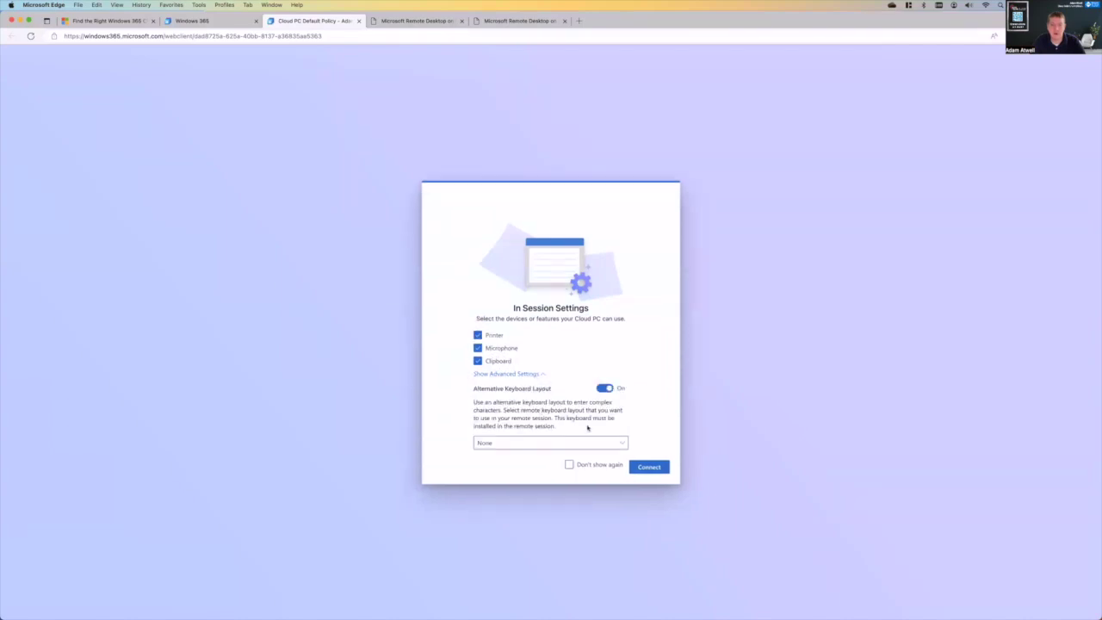
{"action": "left_click", "coordinate": [553, 442]}
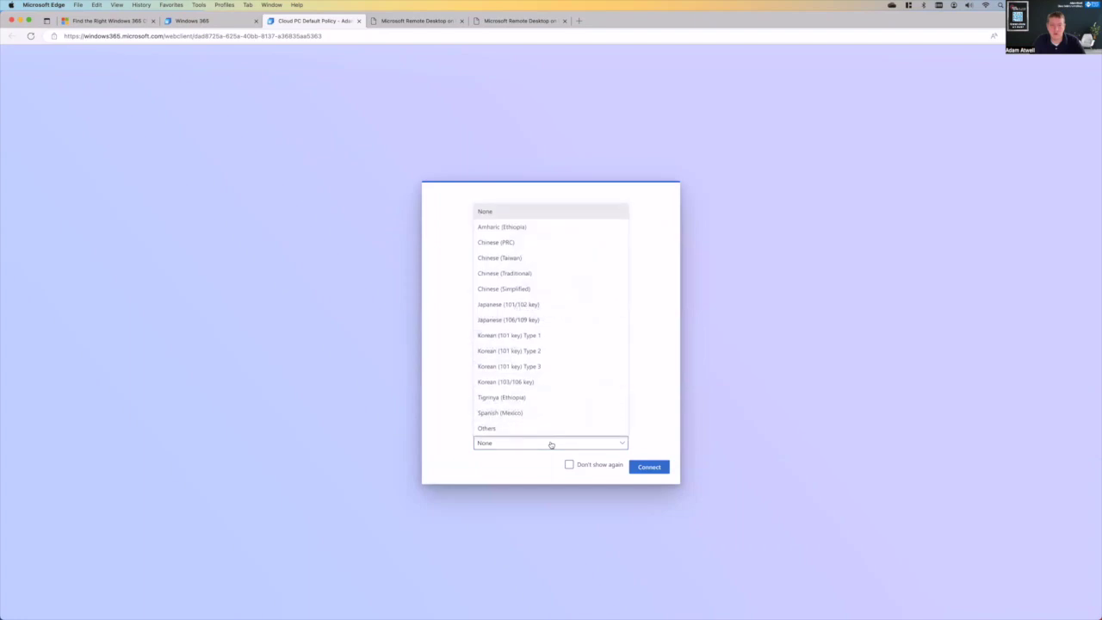
{"action": "left_click", "coordinate": [551, 443]}
{"action": "left_click", "coordinate": [569, 465]}
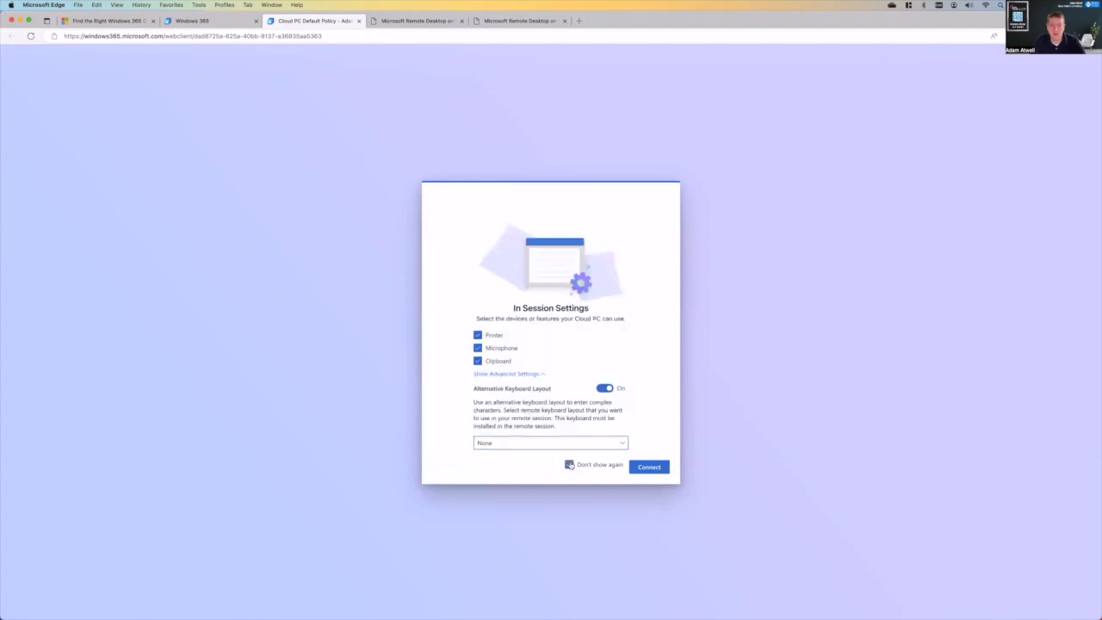
{"action": "left_click", "coordinate": [648, 469]}
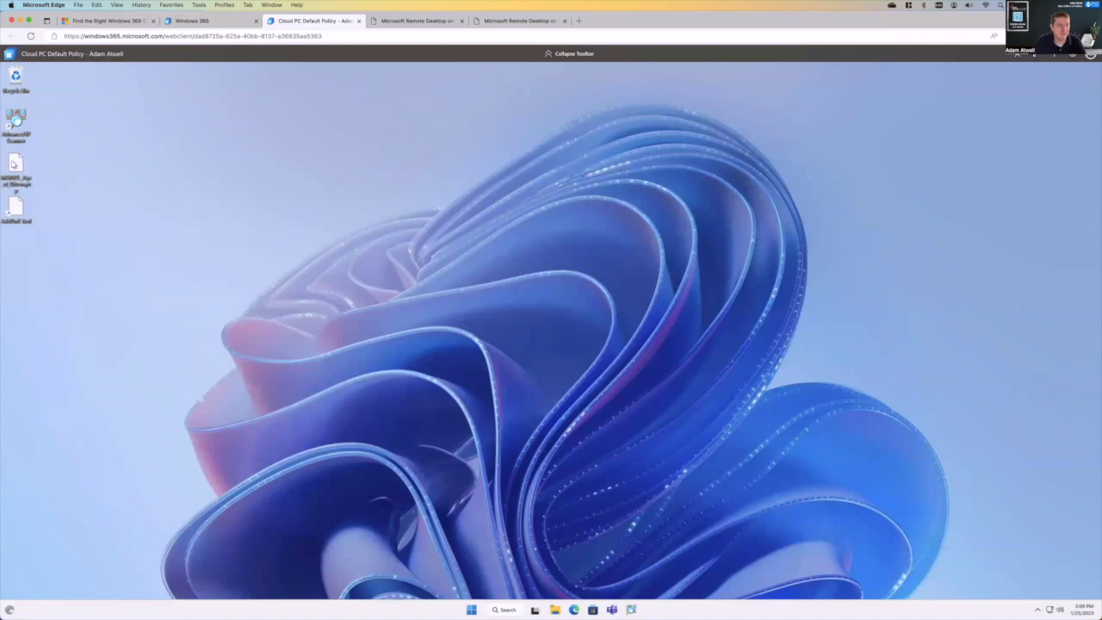
- Delete all desktop file icons and empty the Recycle Bin of its 12 items
{"action": "left_click_drag", "start_coordinate": [63, 238], "coordinate": [15, 118]}
{"action": "key", "text": "Delete"}
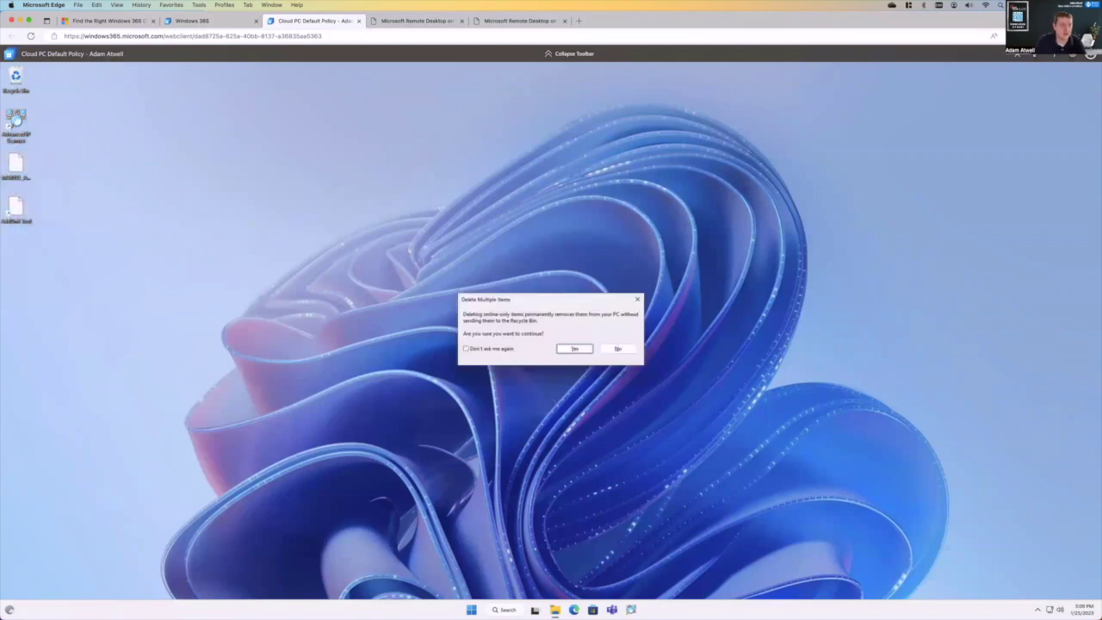
{"action": "key", "text": "Return"}
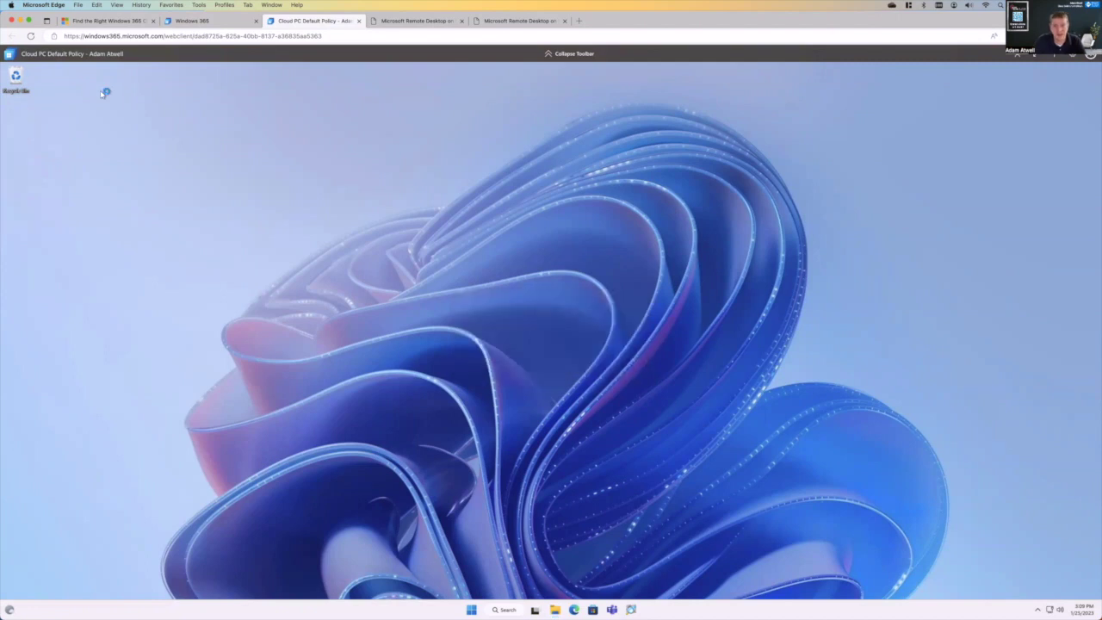
{"action": "right_click", "coordinate": [19, 82]}
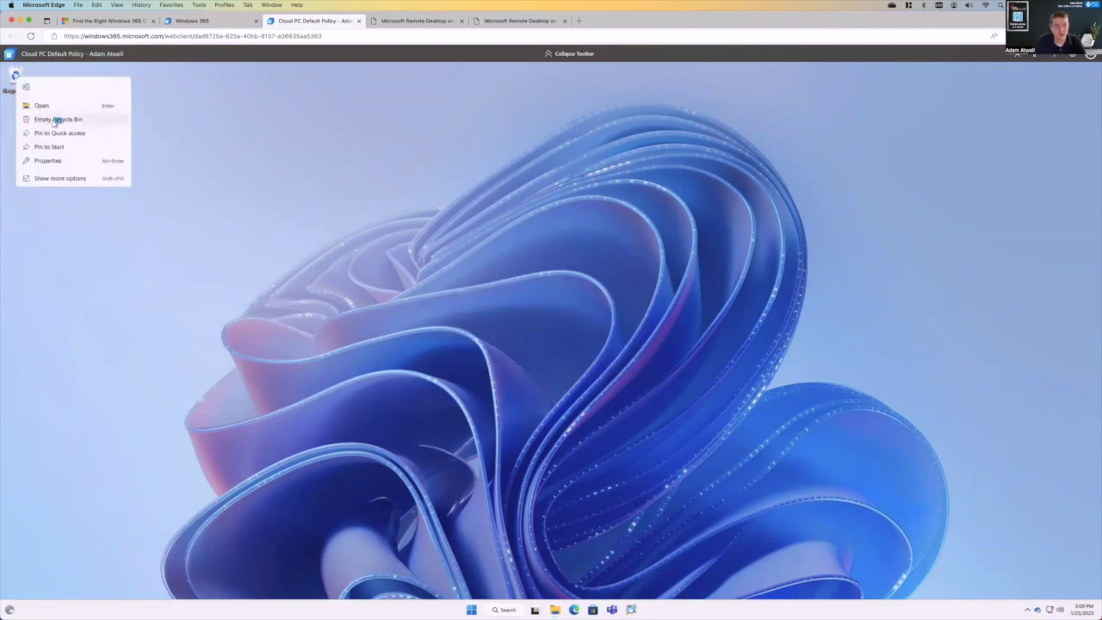
{"action": "left_click", "coordinate": [39, 119]}
{"action": "left_click", "coordinate": [589, 341]}
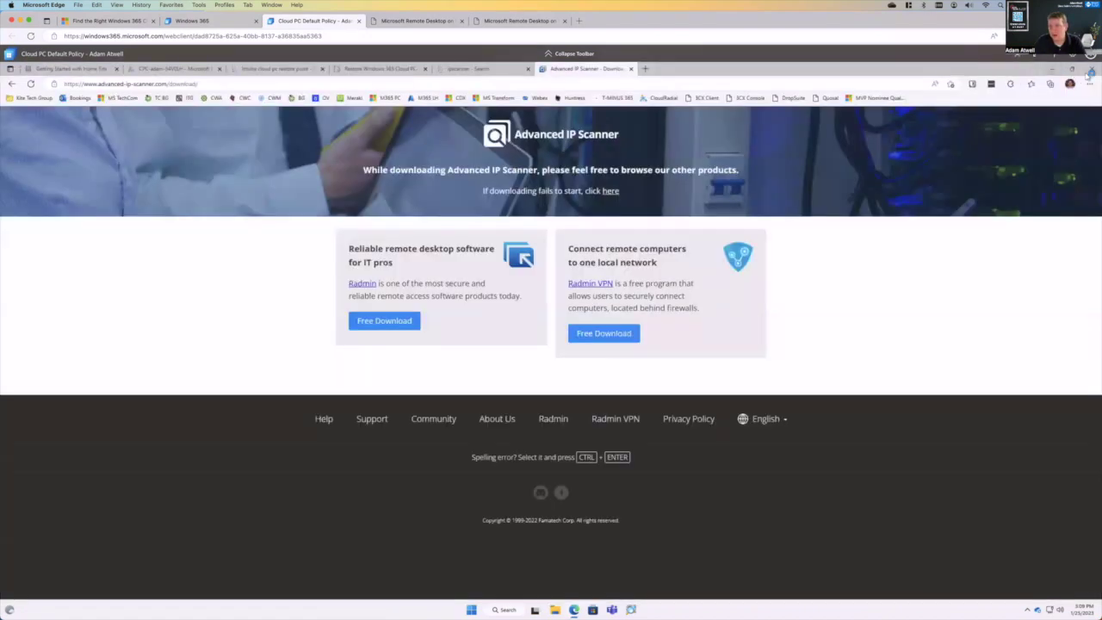
- Close the Advanced IP Scanner, Outlook and remaining Edge windows on the Cloud PC
{"action": "left_click", "coordinate": [1090, 69]}
{"action": "left_click", "coordinate": [1091, 71]}
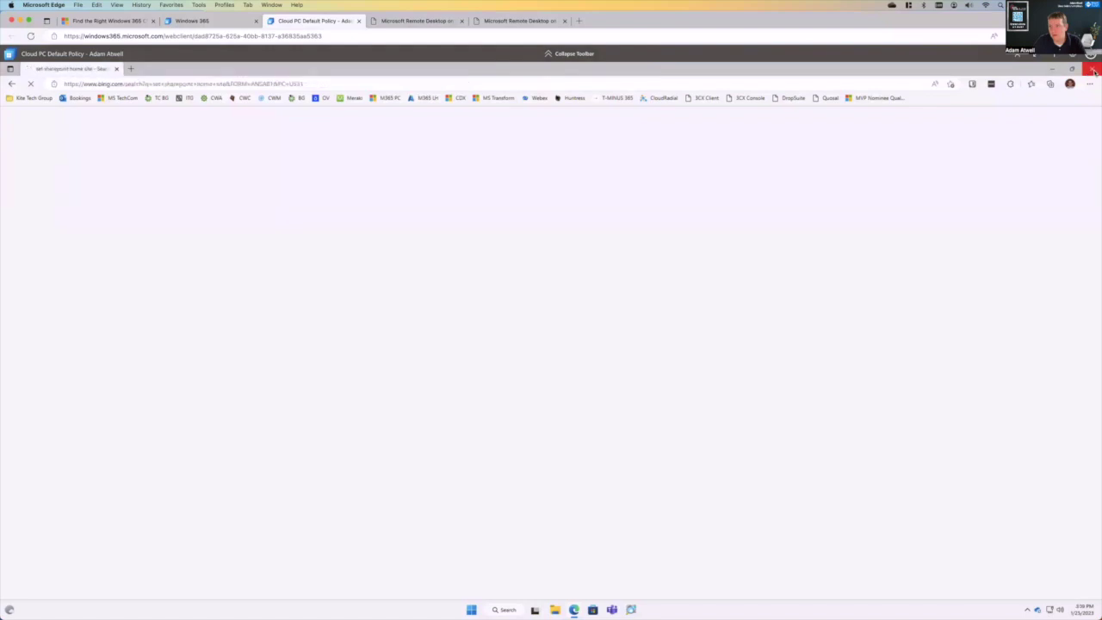
{"action": "left_click", "coordinate": [1093, 69]}
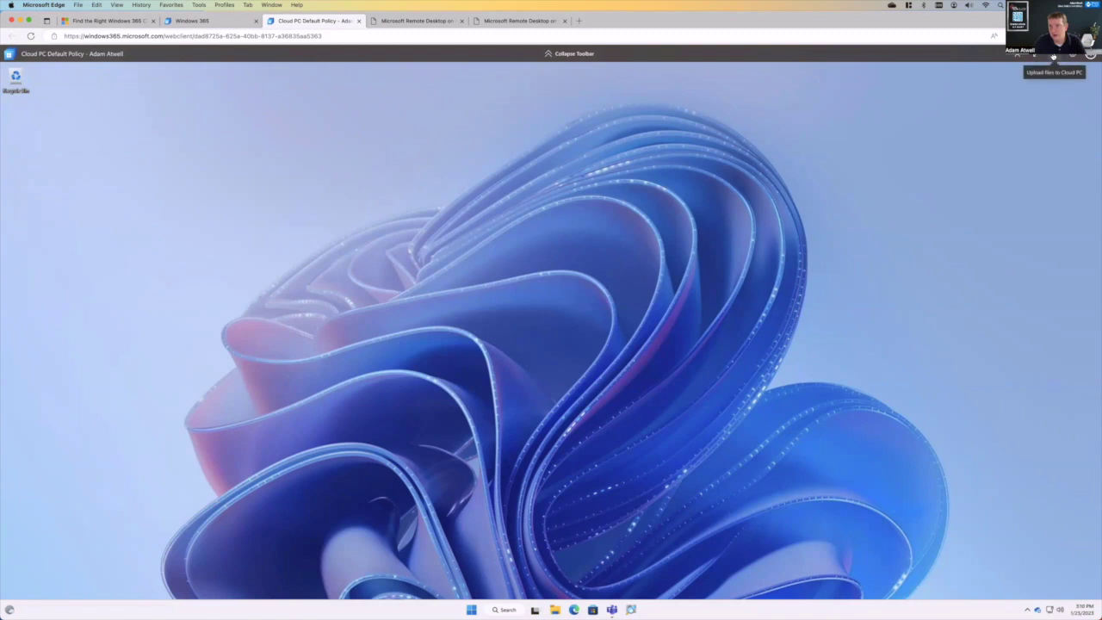
- Upload the 274x274 PNG image from the Mac to the Cloud PC
{"action": "left_click", "coordinate": [1053, 57]}
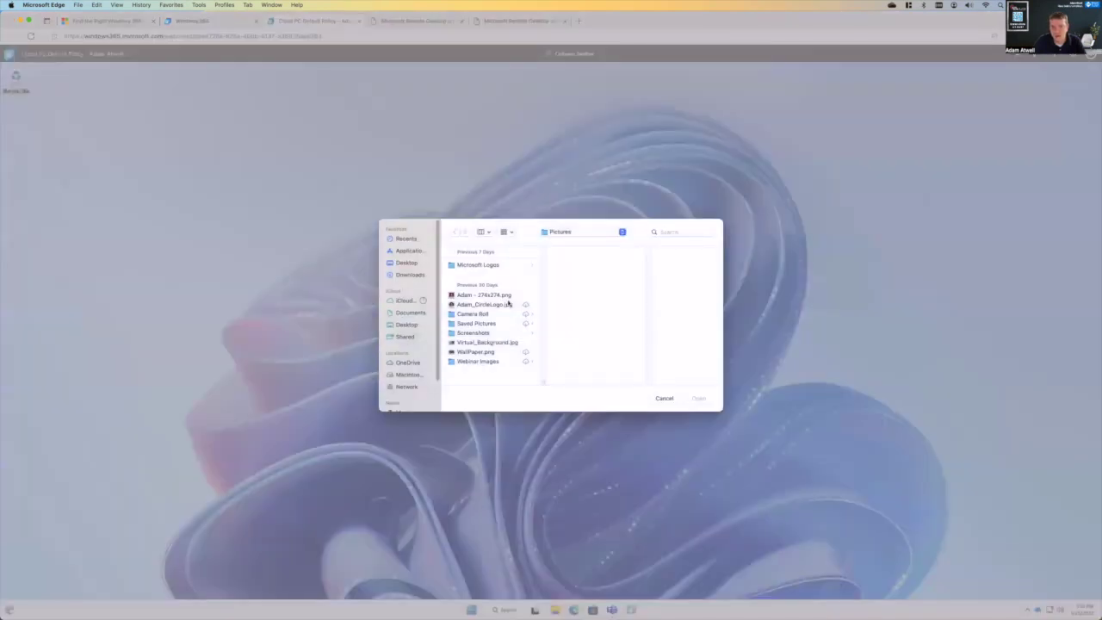
{"action": "left_click", "coordinate": [506, 296]}
{"action": "double_click", "coordinate": [506, 296]}
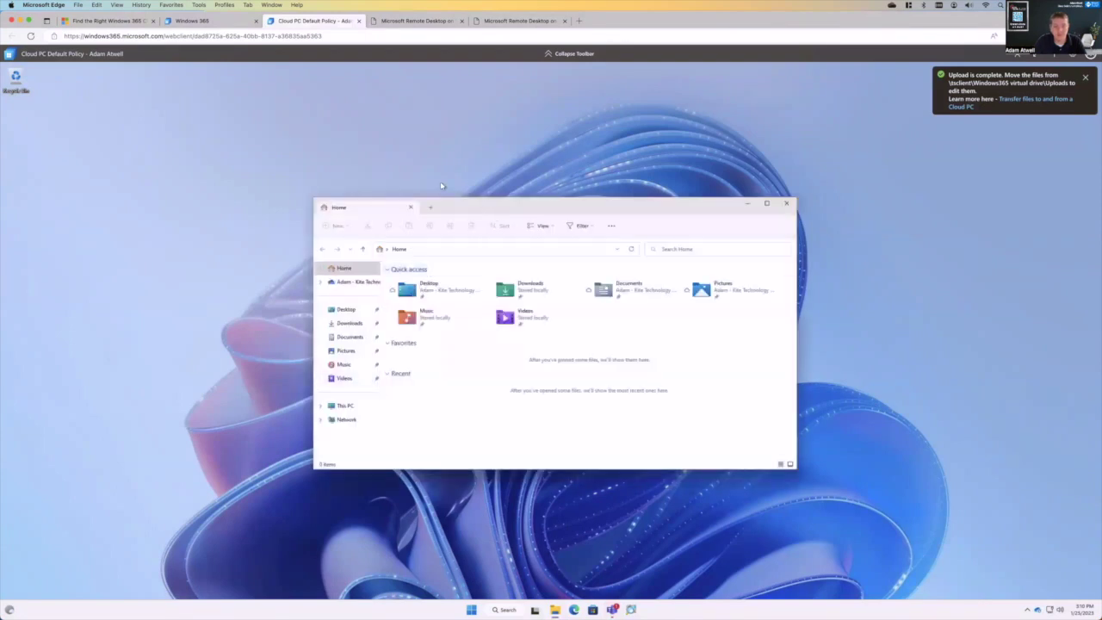
- Open This PC > Windows365 virtual drive > Uploads, select the uploaded PNG, and close Teams
{"action": "left_click", "coordinate": [261, 349]}
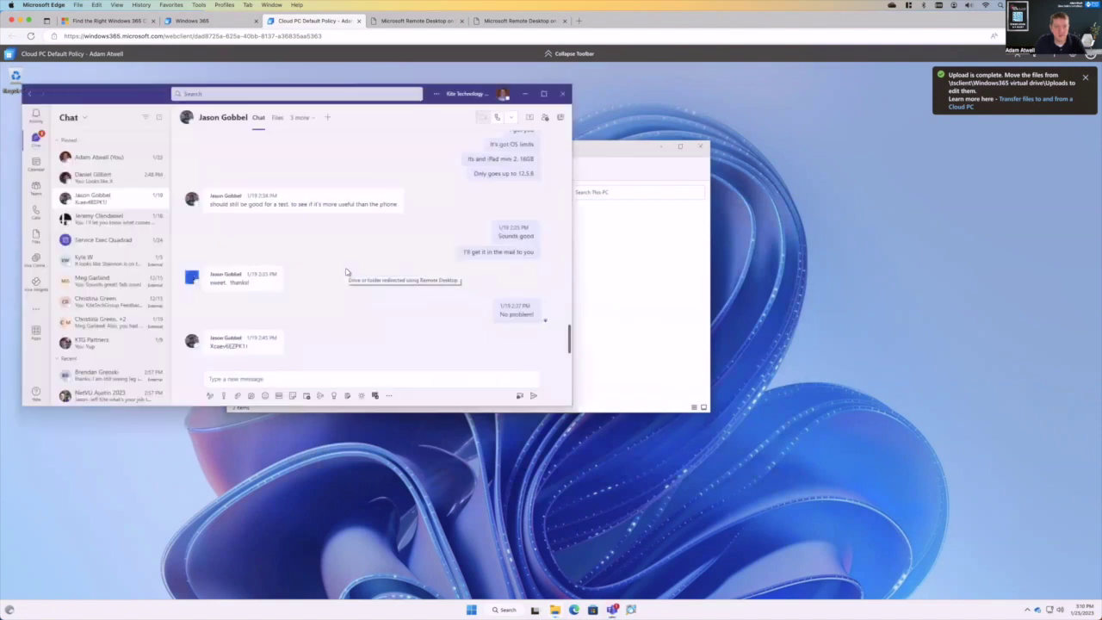
{"action": "left_click", "coordinate": [619, 287]}
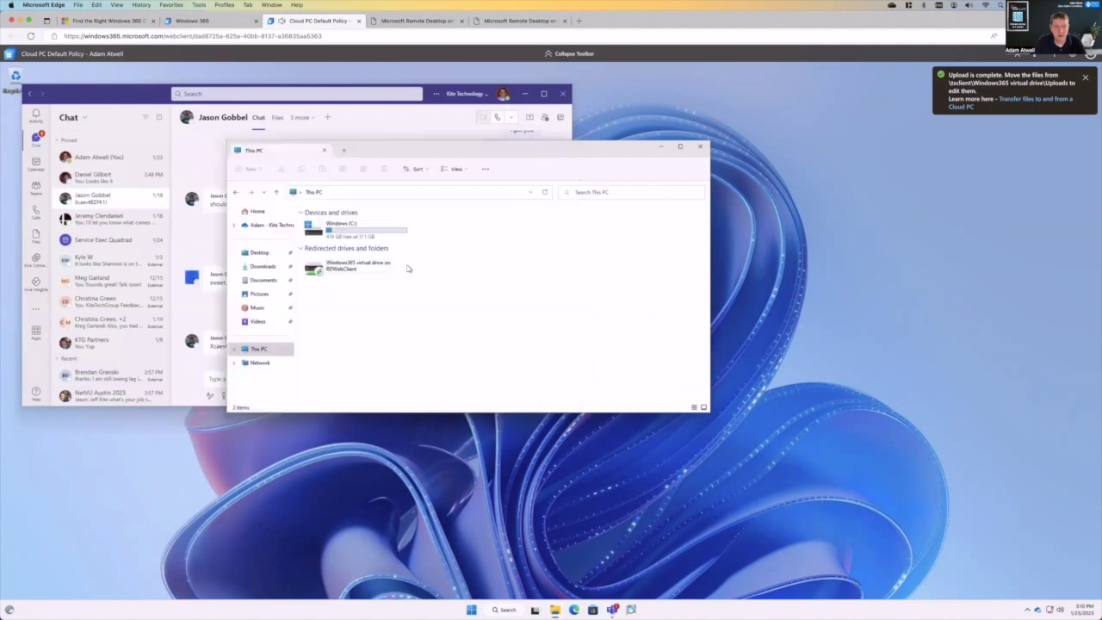
{"action": "double_click", "coordinate": [346, 266]}
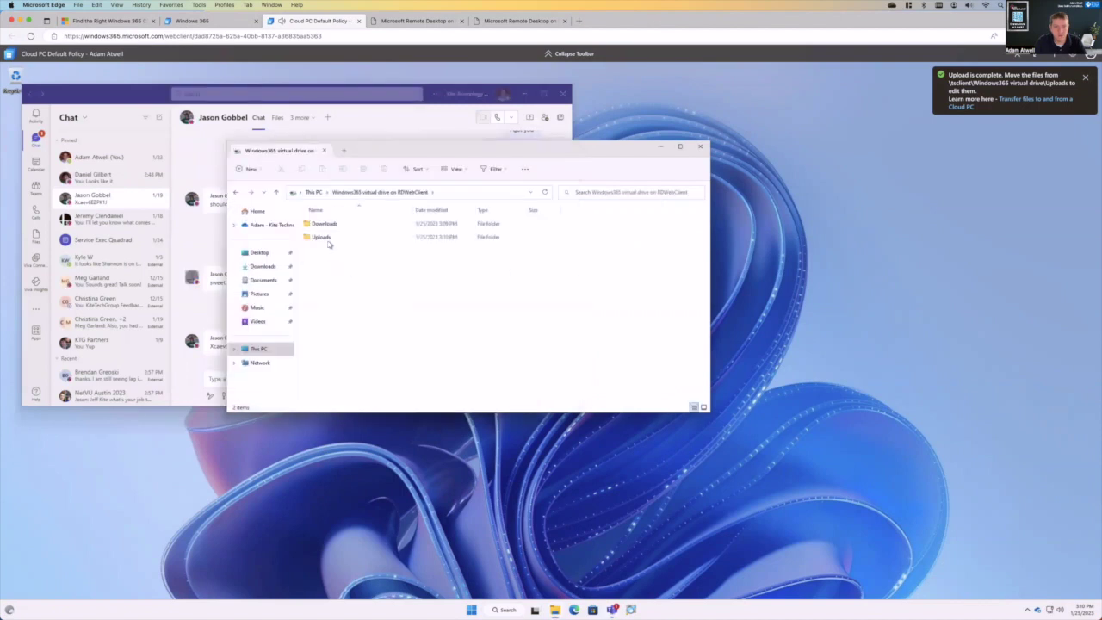
{"action": "left_click", "coordinate": [323, 238]}
{"action": "double_click", "coordinate": [323, 238]}
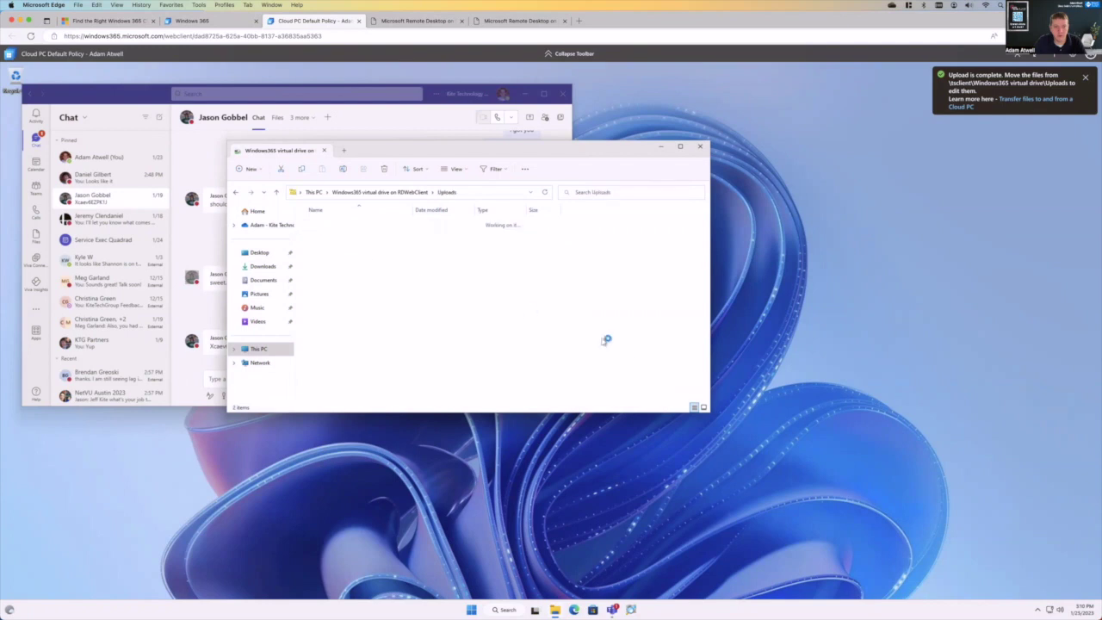
{"action": "left_click", "coordinate": [343, 226]}
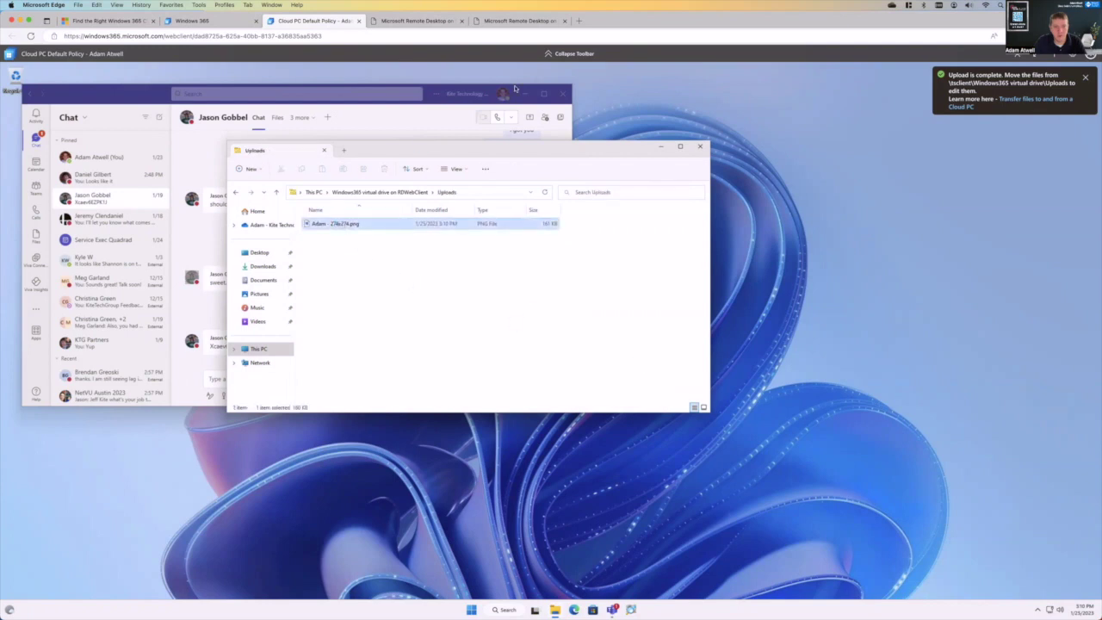
{"action": "left_click", "coordinate": [563, 93]}
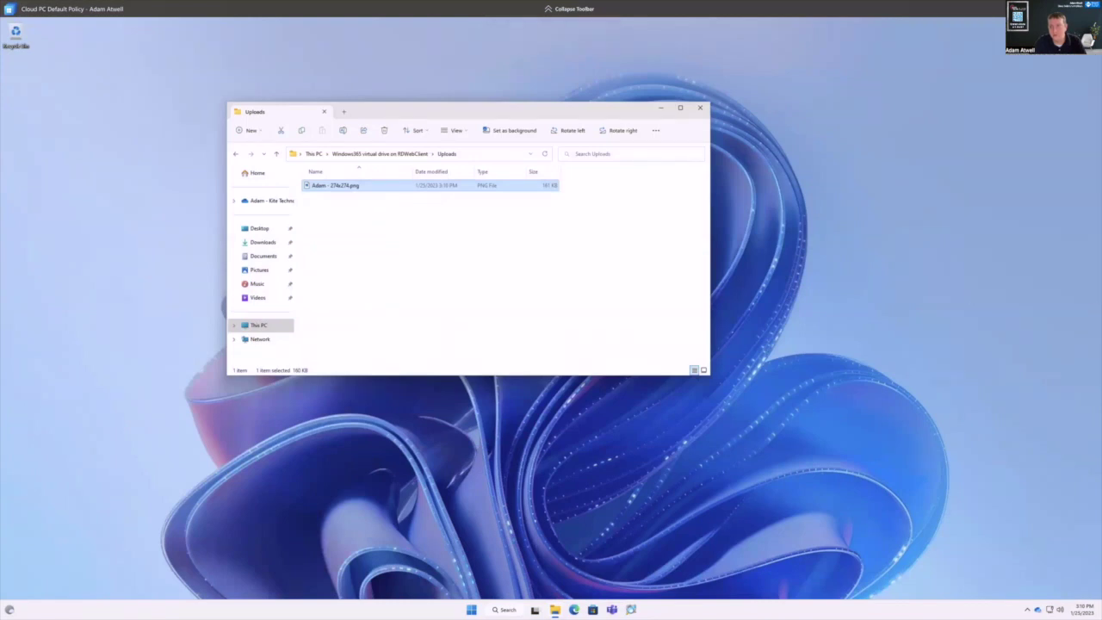
- Enable High DPI (preview) in the Windows 365 session display settings and apply the update
{"action": "key", "text": "Escape"}
{"action": "left_click", "coordinate": [1073, 57]}
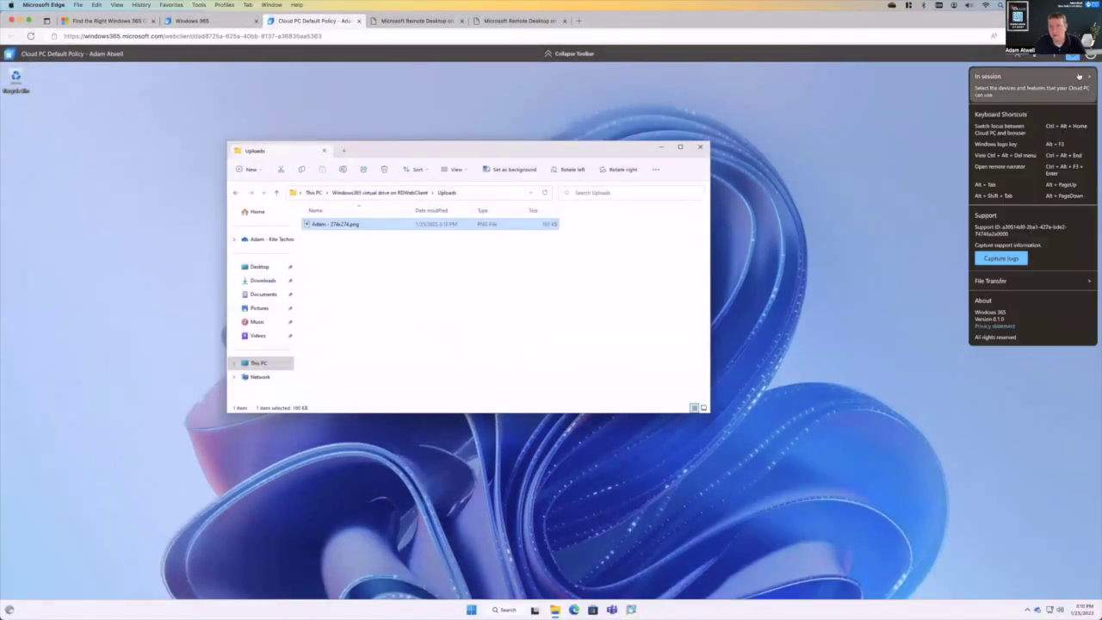
{"action": "left_click", "coordinate": [1083, 77]}
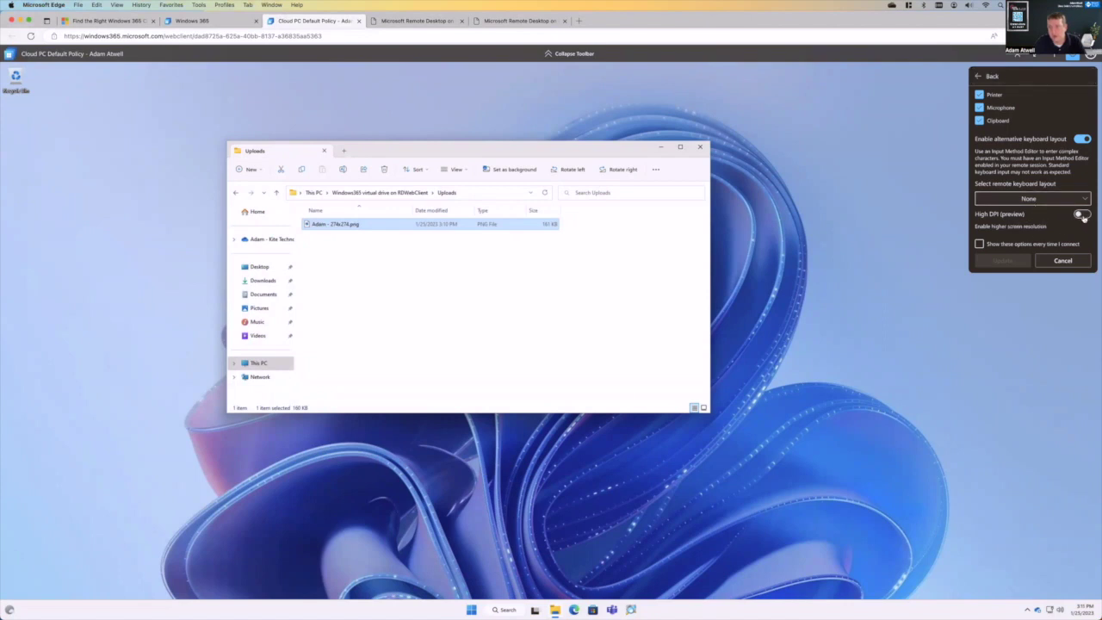
{"action": "left_click", "coordinate": [1080, 215]}
{"action": "left_click", "coordinate": [998, 261]}
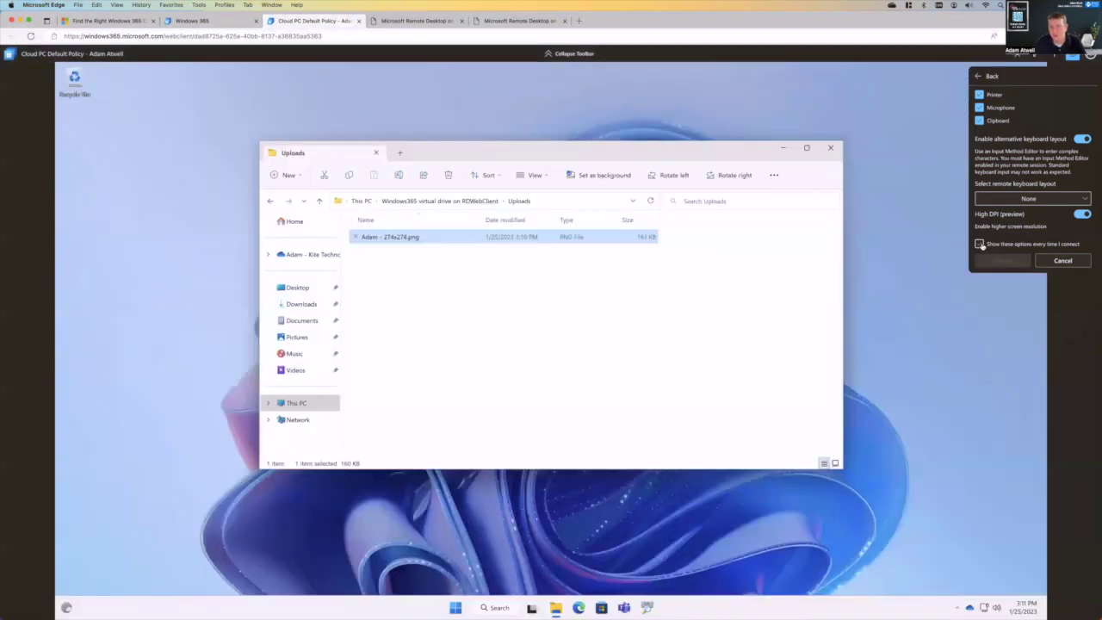
{"action": "left_click", "coordinate": [995, 263]}
{"action": "left_click", "coordinate": [562, 405]}
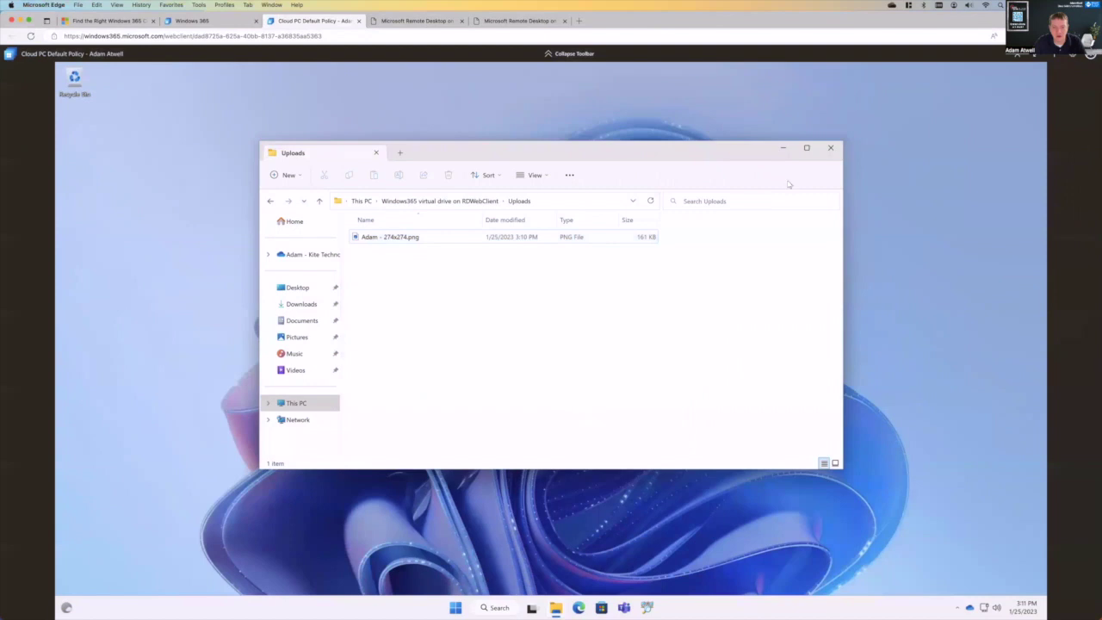
- Close the Uploads window, dismiss the OneDrive reminder, and open the CDX bookmark in Edge
{"action": "left_click", "coordinate": [830, 148]}
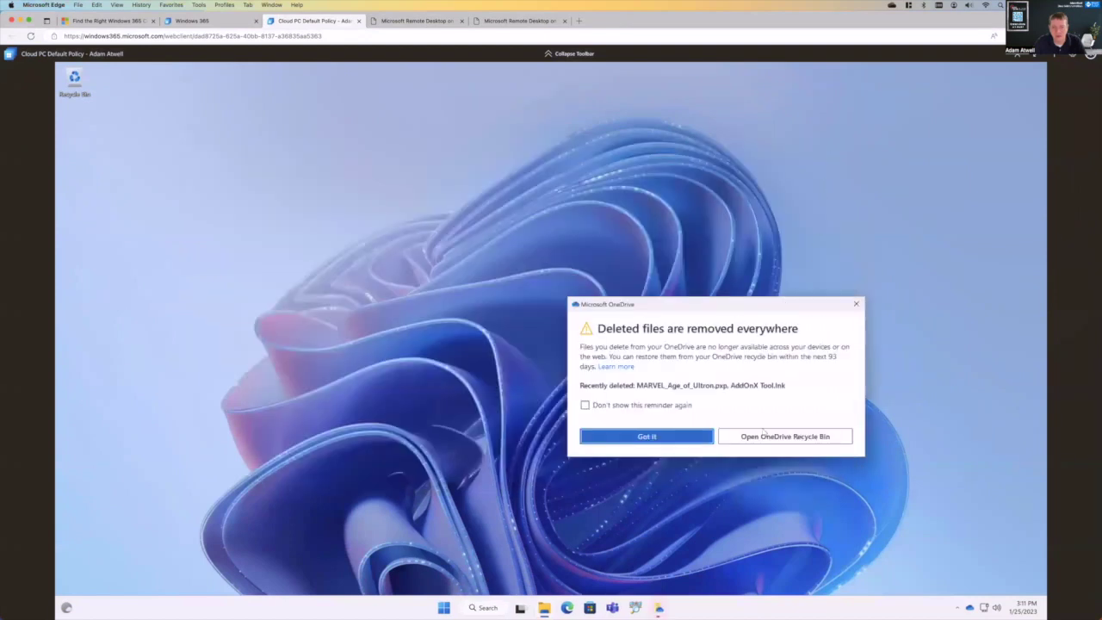
{"action": "left_click", "coordinate": [676, 439]}
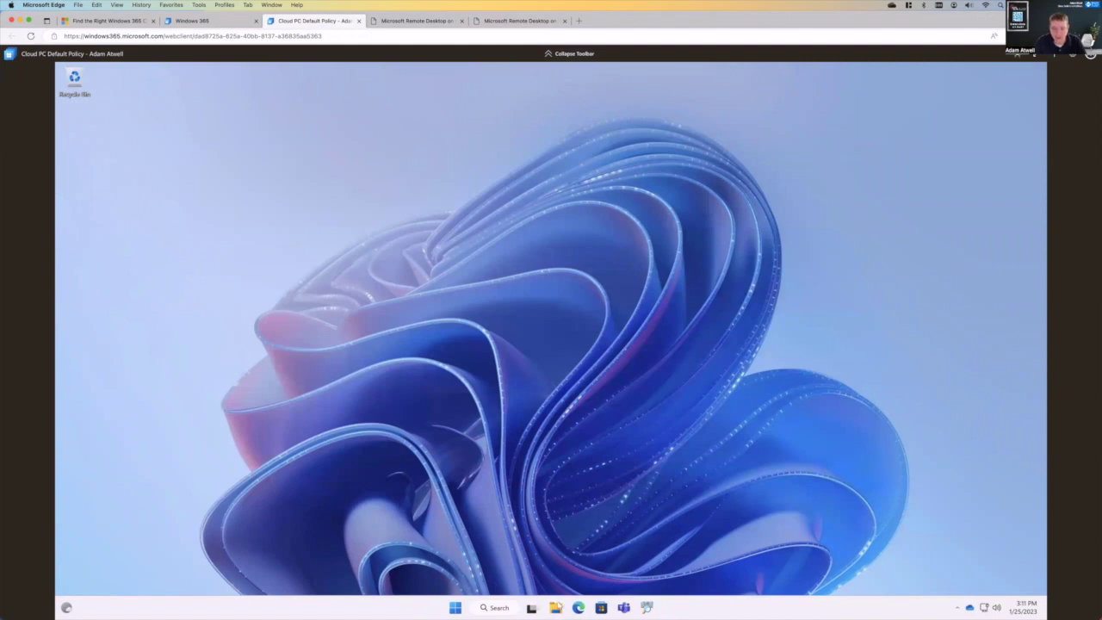
{"action": "left_click", "coordinate": [579, 607]}
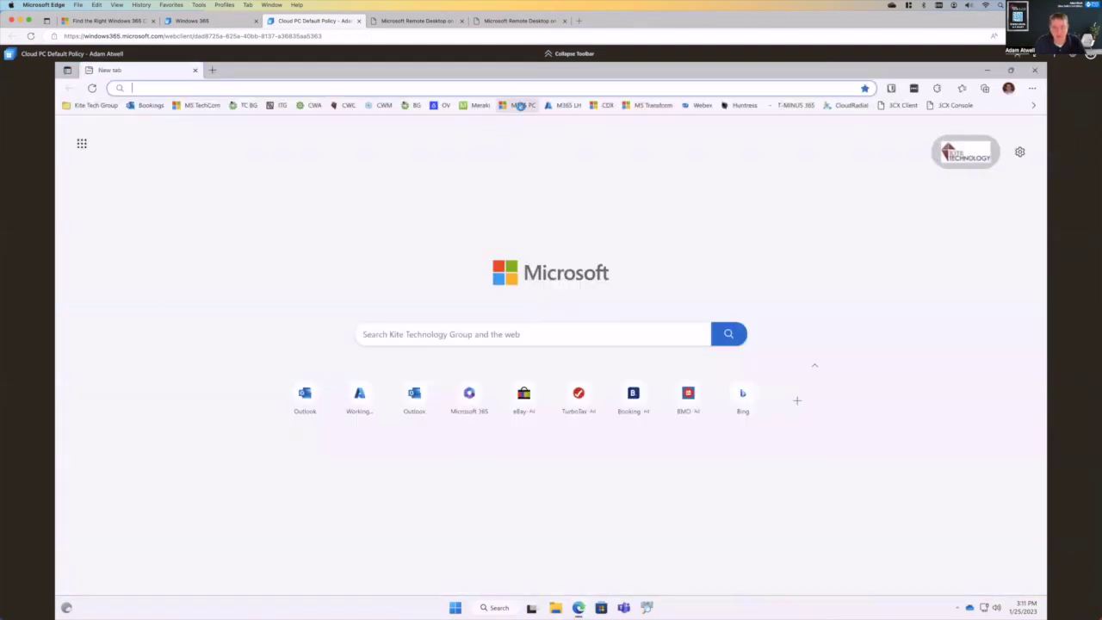
{"action": "left_click", "coordinate": [520, 105]}
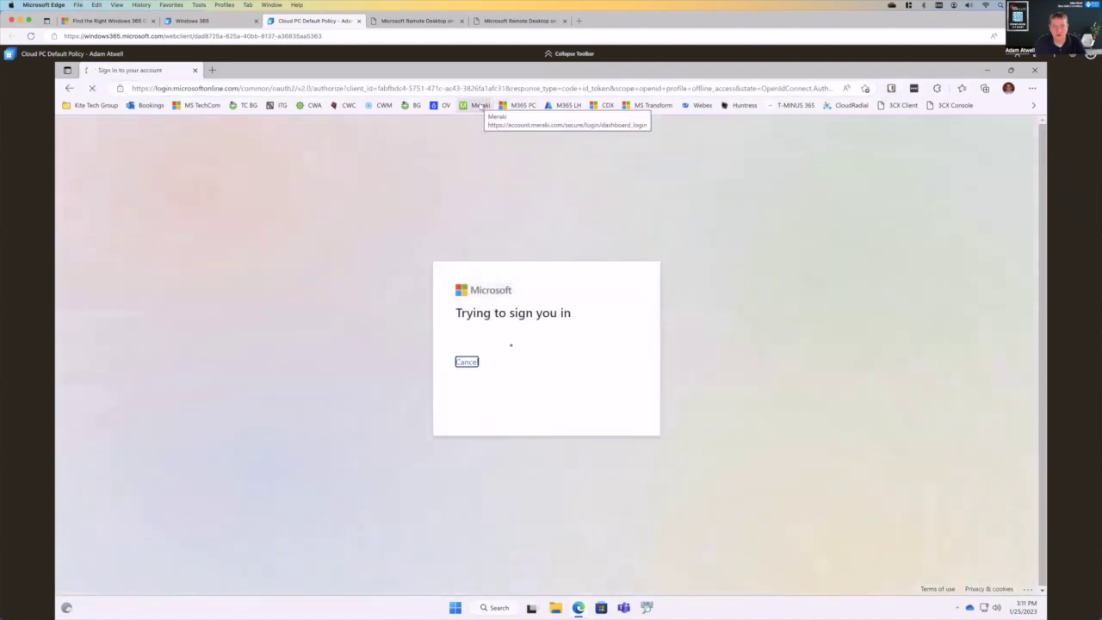
{"action": "left_click", "coordinate": [478, 105]}
{"action": "left_click", "coordinate": [607, 105]}
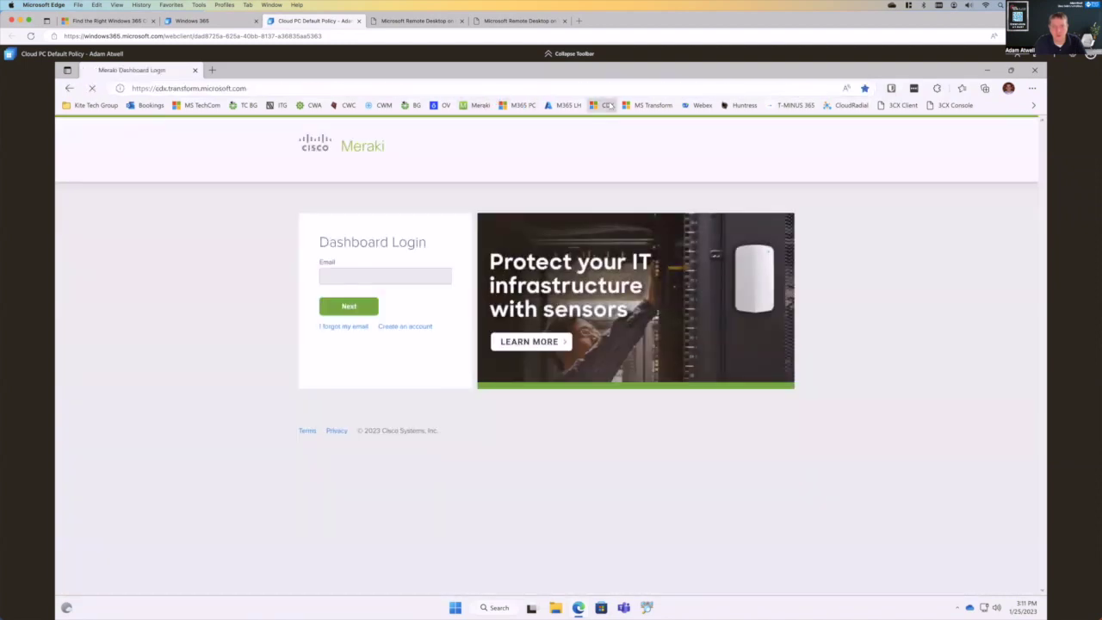
{"action": "left_click", "coordinate": [986, 71]}
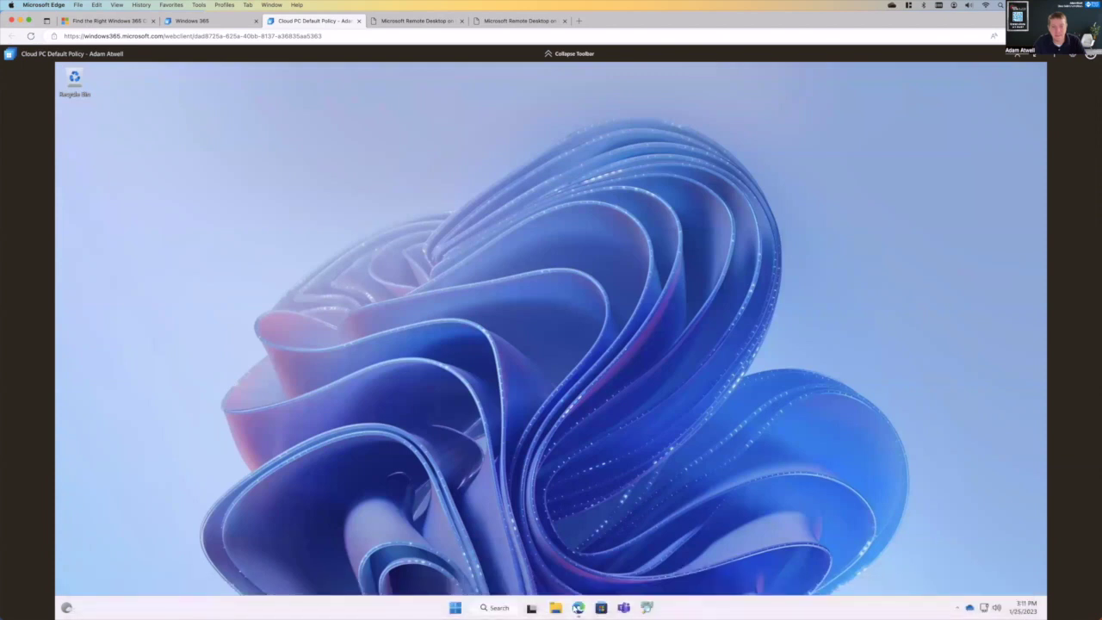
{"action": "mouse_move", "coordinate": [578, 608]}
{"action": "left_click", "coordinate": [595, 495]}
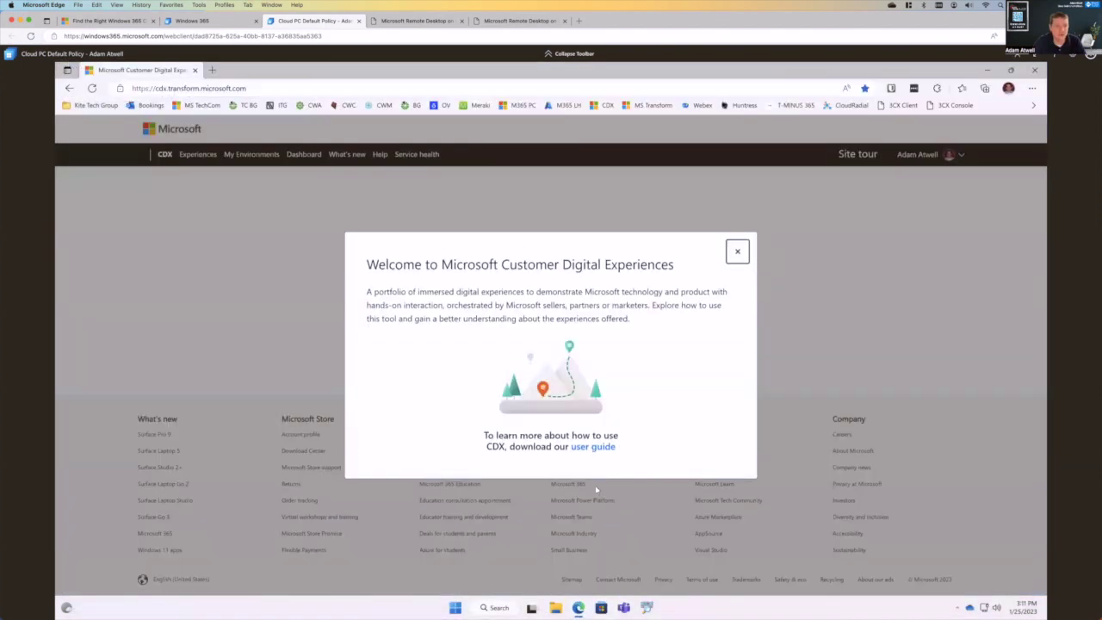
- Connect to the Cloud PC Enterprise from Microsoft Remote Desktop, entering the account password
{"action": "mouse_move", "coordinate": [794, 616]}
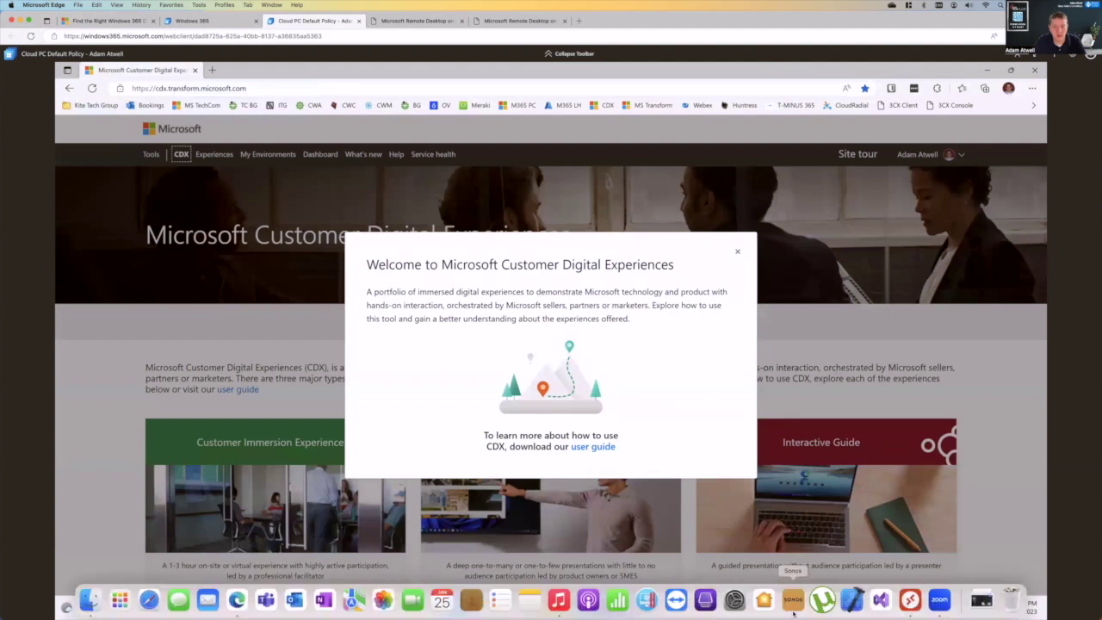
{"action": "left_click", "coordinate": [910, 599]}
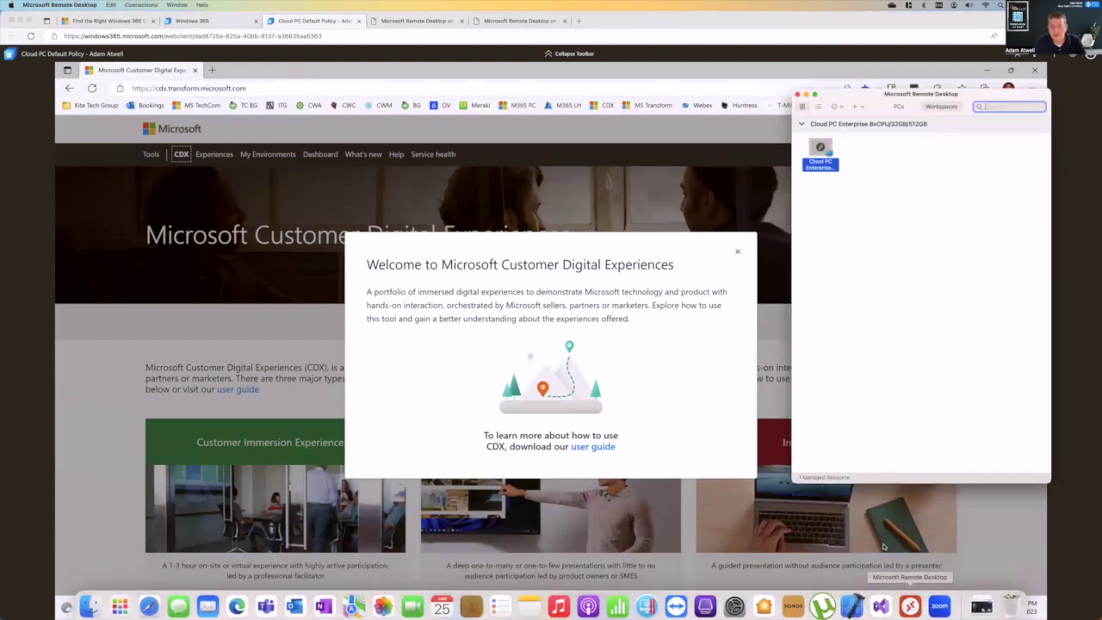
{"action": "double_click", "coordinate": [825, 153]}
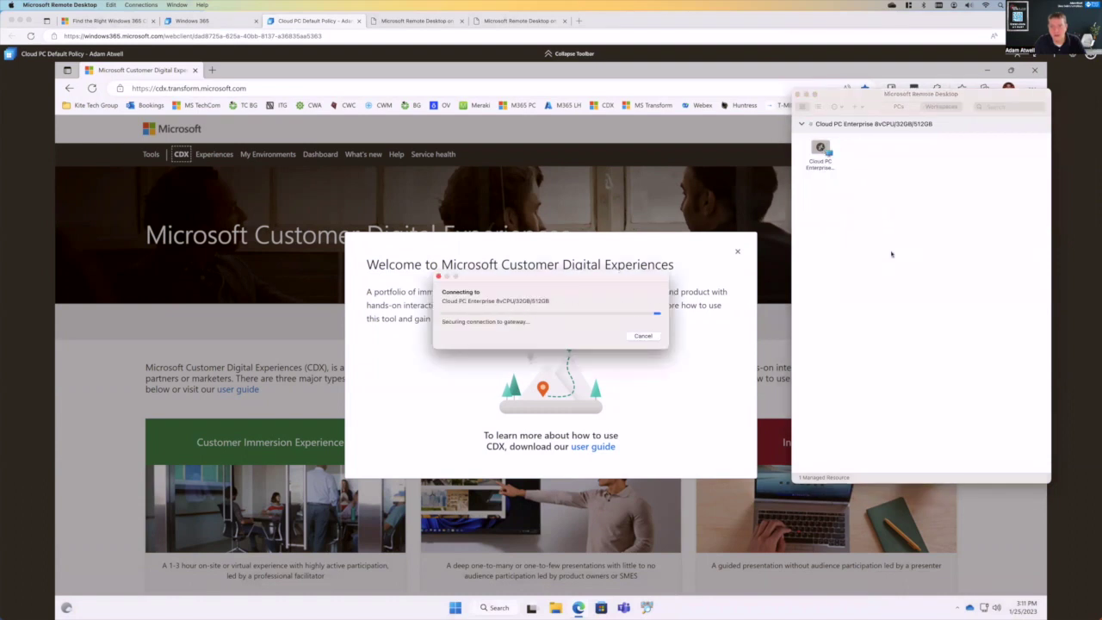
{"action": "type", "text": "•••"}
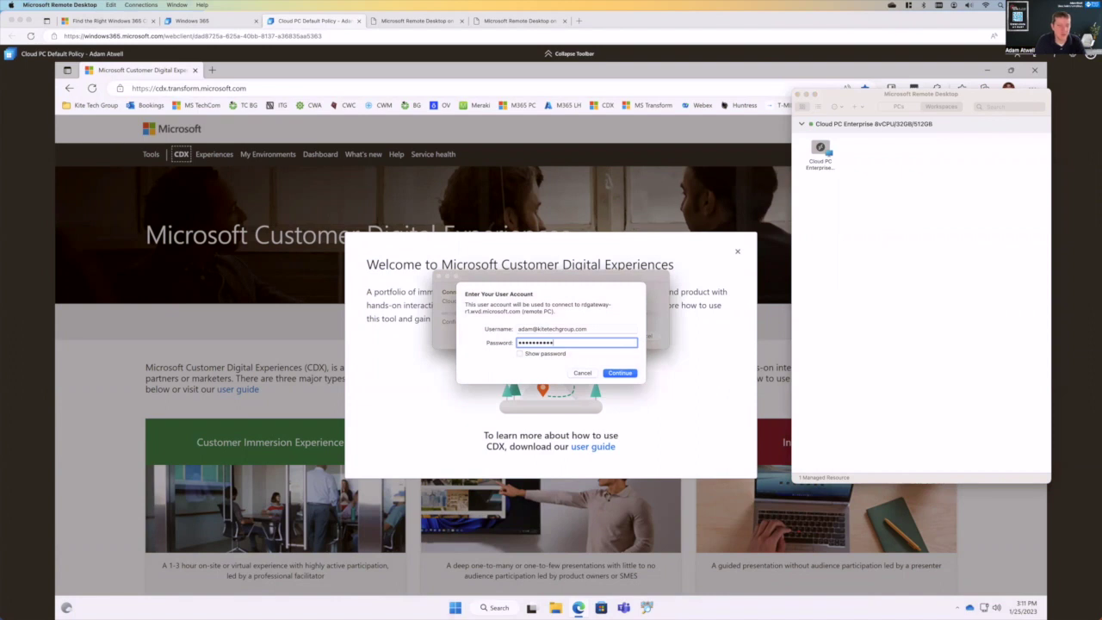
{"action": "left_click", "coordinate": [621, 372]}
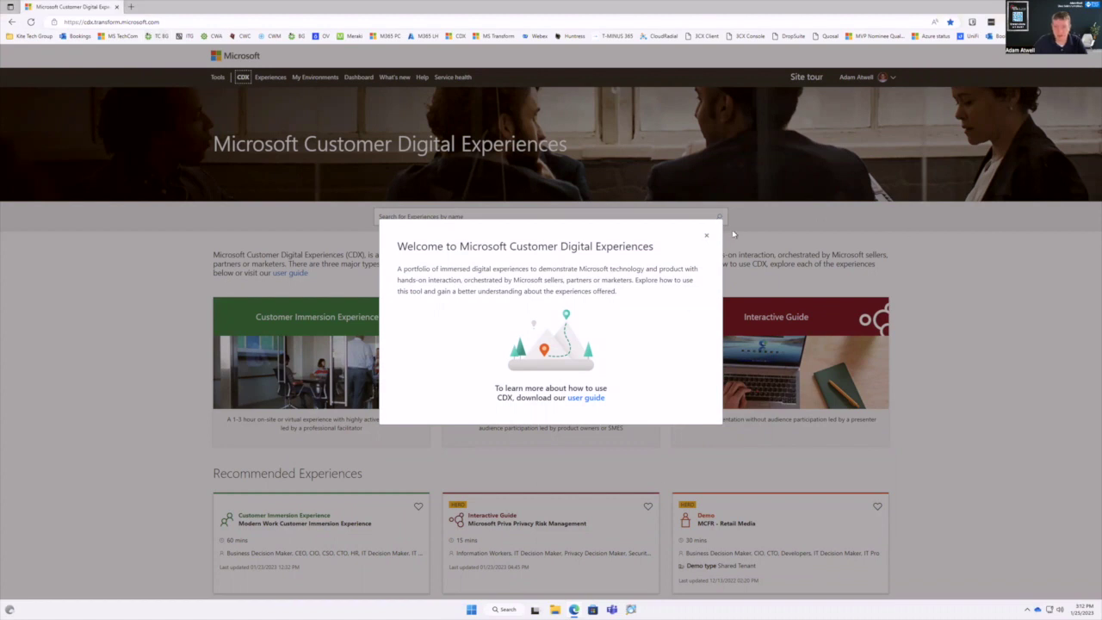
- Dismiss the CDX welcome message, browse the Interactive Guide, then exit full screen
{"action": "left_click", "coordinate": [705, 235]}
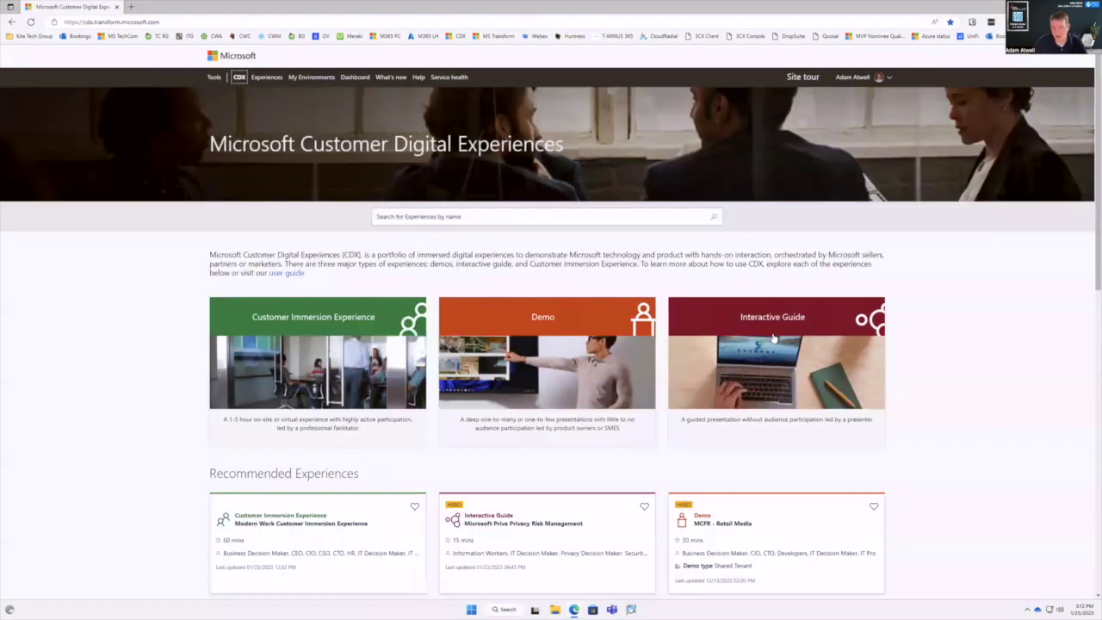
{"action": "left_click", "coordinate": [773, 339]}
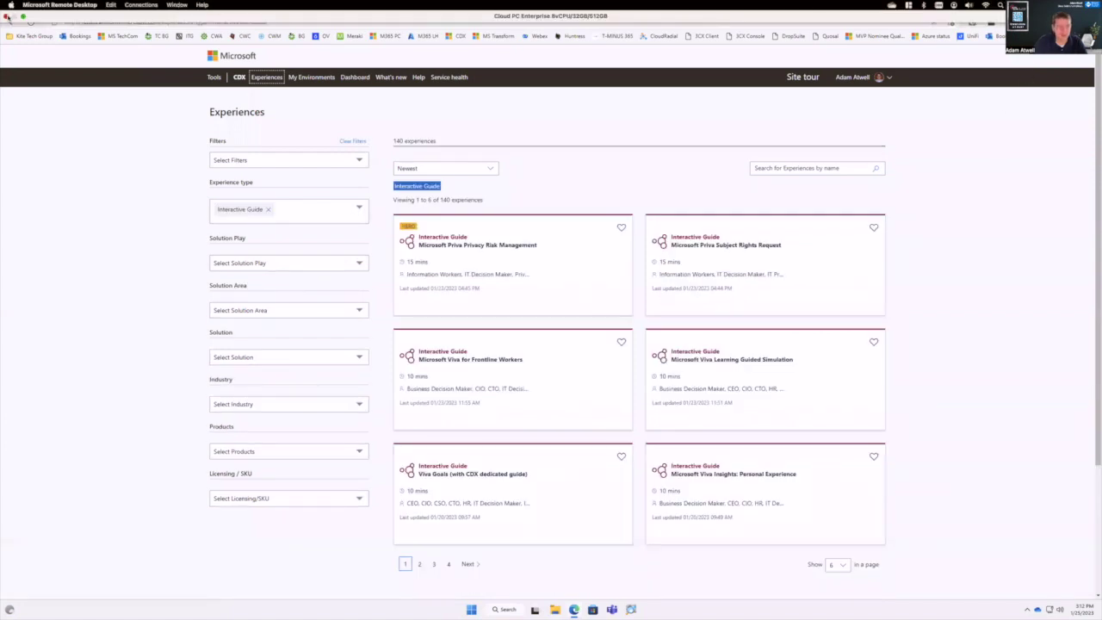
{"action": "left_click", "coordinate": [7, 17]}
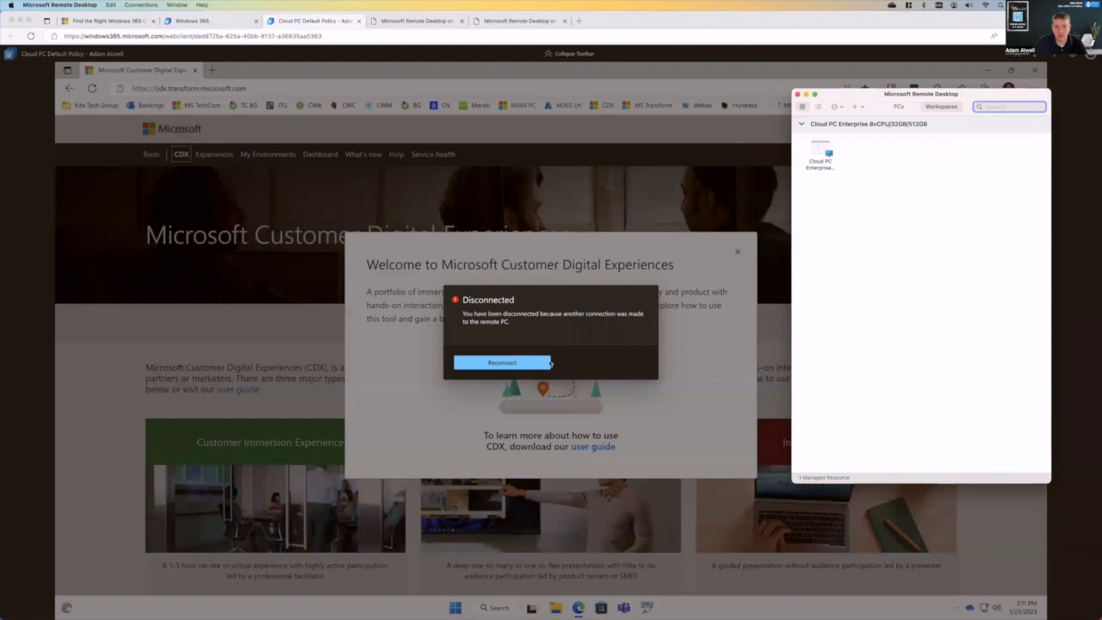
- Reconnect the browser's Cloud PC session with Don't show again ticked in In Session Settings
{"action": "left_click", "coordinate": [550, 362]}
{"action": "left_click", "coordinate": [528, 363]}
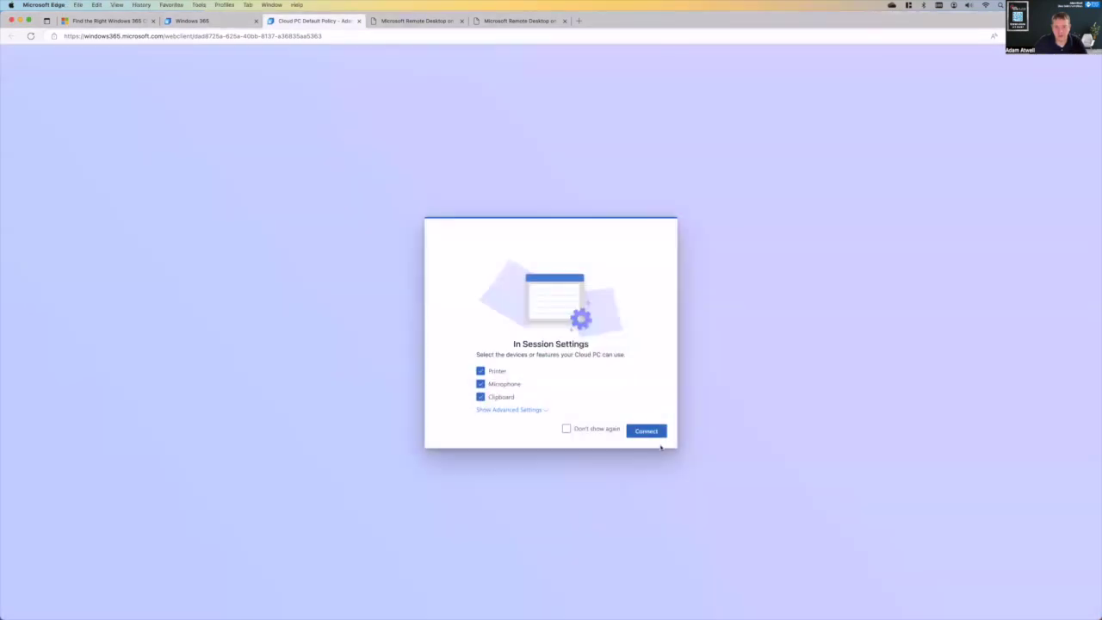
{"action": "left_click", "coordinate": [567, 428]}
{"action": "left_click", "coordinate": [660, 438]}
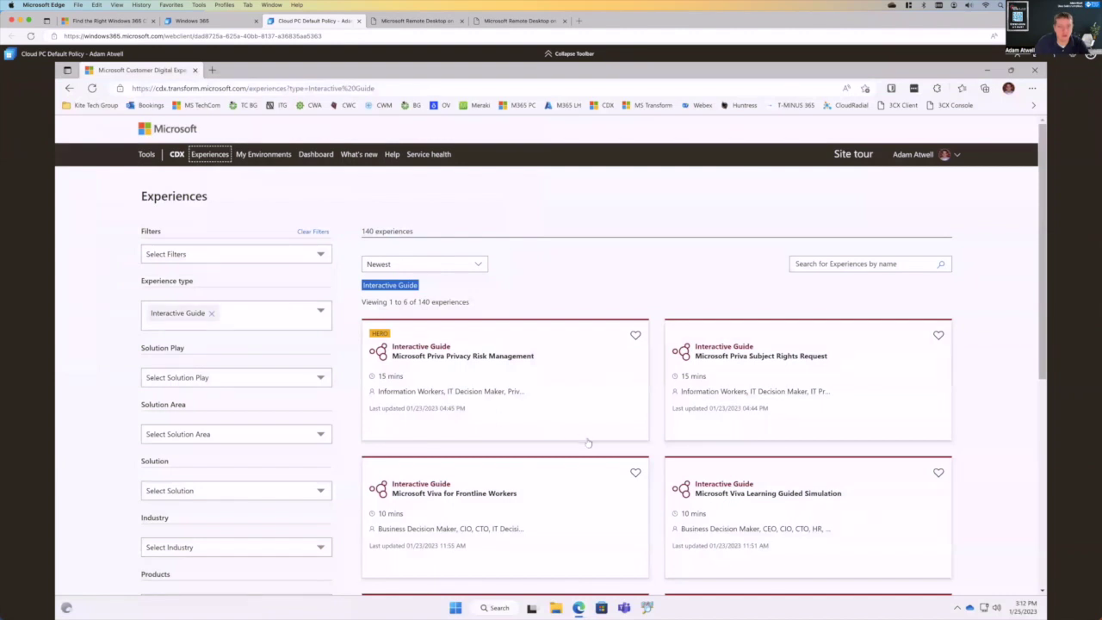
- Edit the Cloud PC to use custom settings with Use all monitors, save, and reconnect with the password
{"action": "mouse_move", "coordinate": [676, 616]}
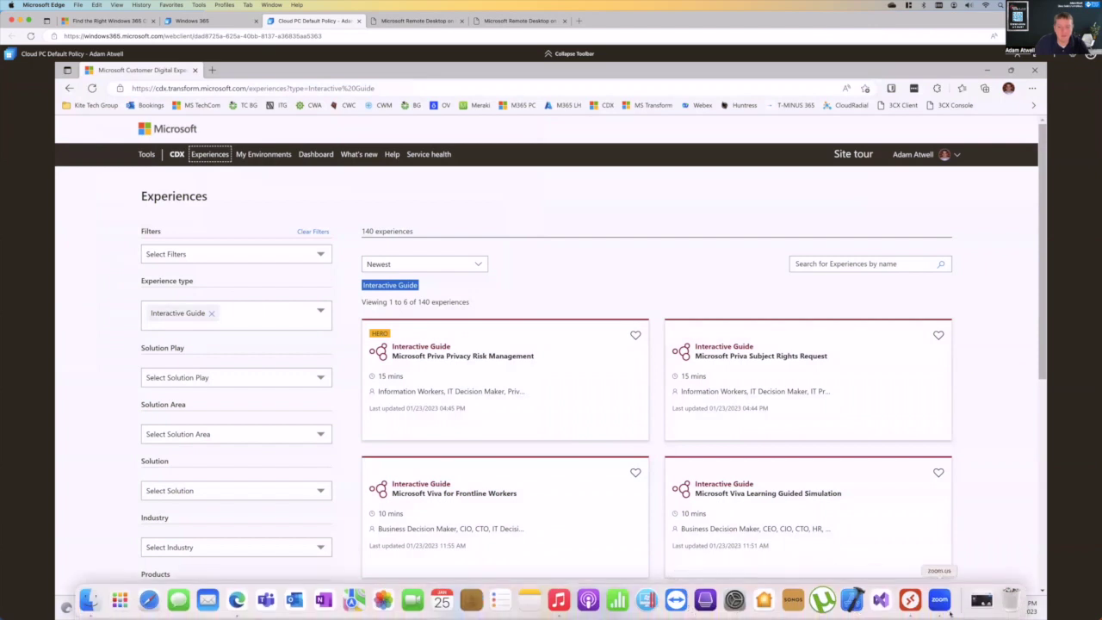
{"action": "left_click", "coordinate": [907, 597]}
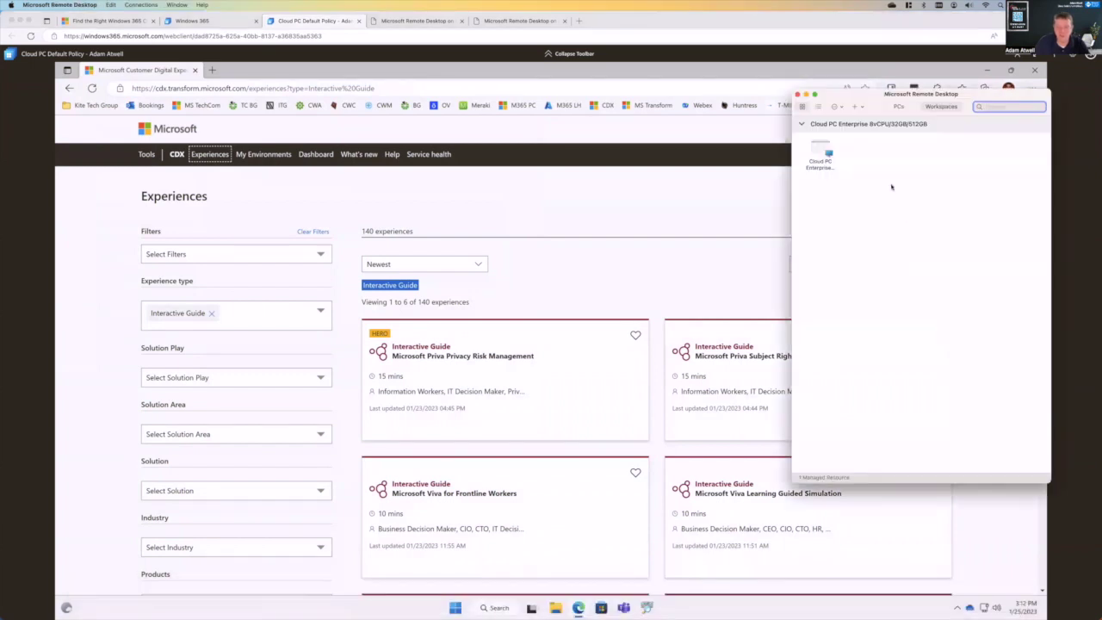
{"action": "left_click_drag", "start_coordinate": [856, 106], "coordinate": [270, 115]}
{"action": "right_click", "coordinate": [237, 165]}
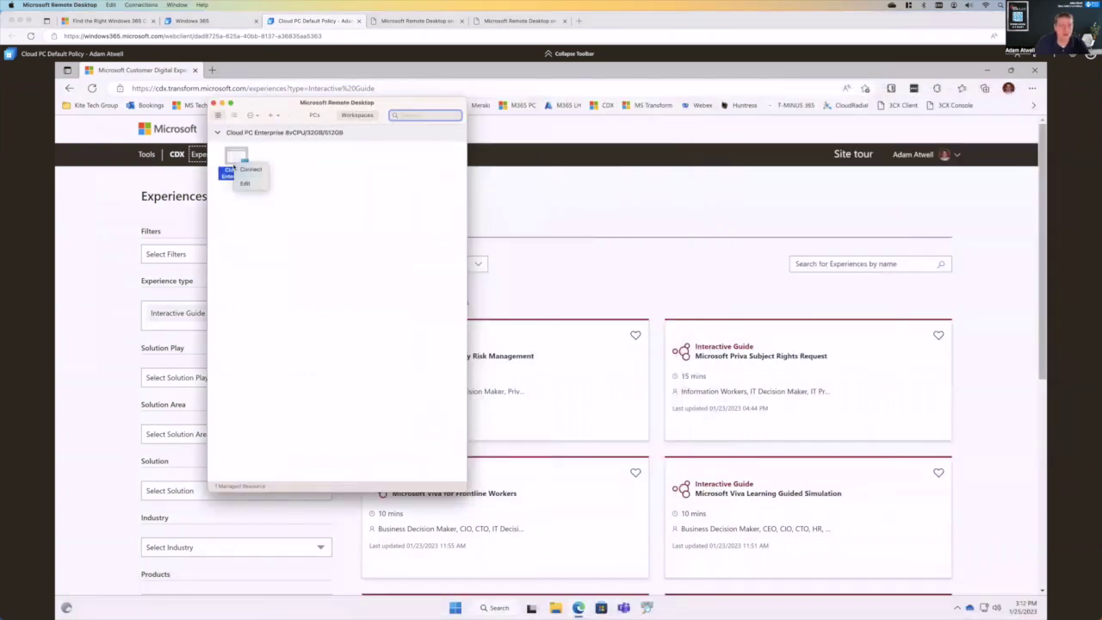
{"action": "left_click", "coordinate": [247, 183]}
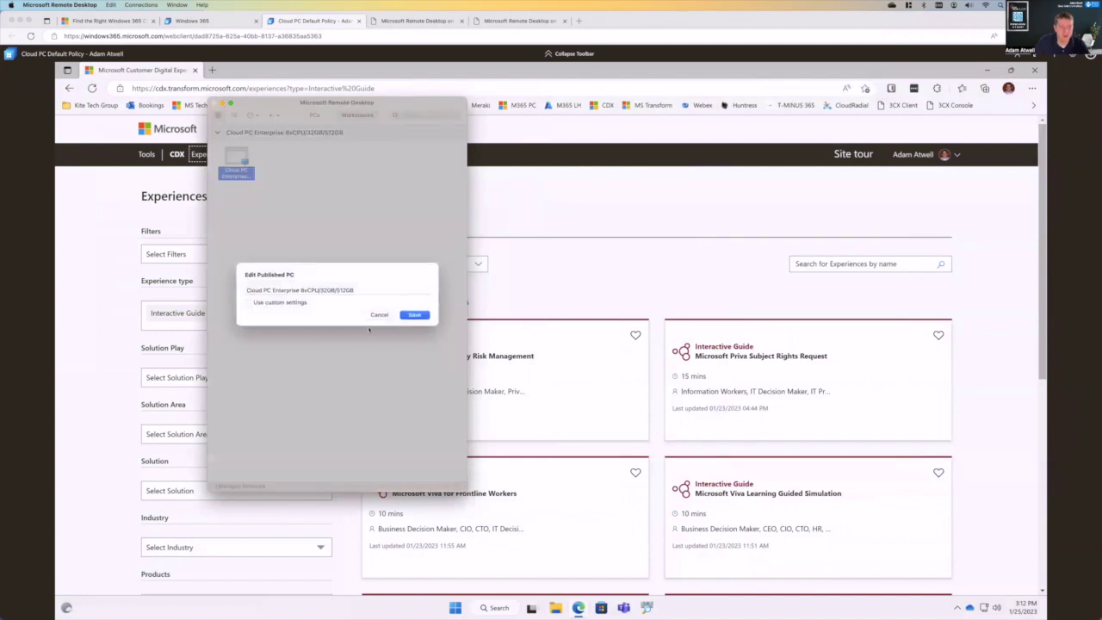
{"action": "left_click", "coordinate": [300, 302]}
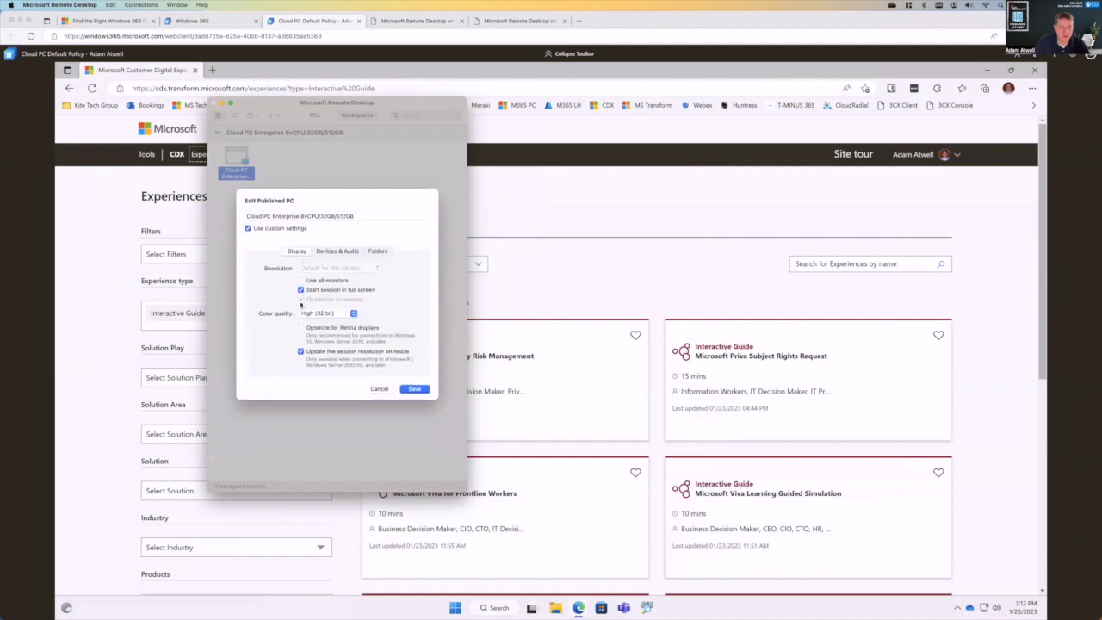
{"action": "left_click", "coordinate": [302, 272]}
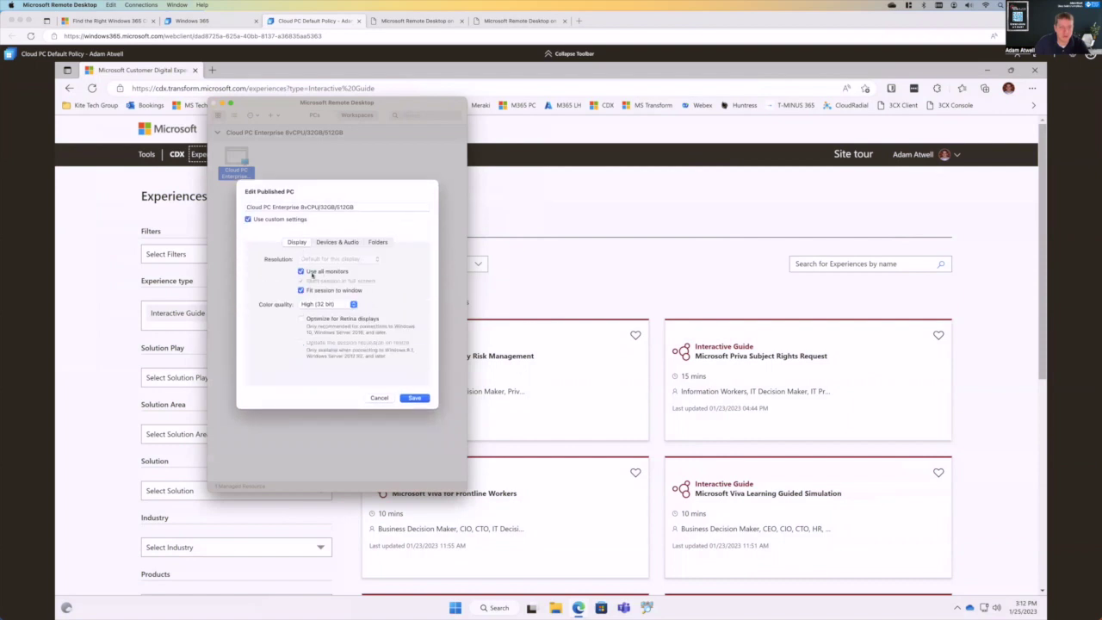
{"action": "left_click", "coordinate": [414, 398]}
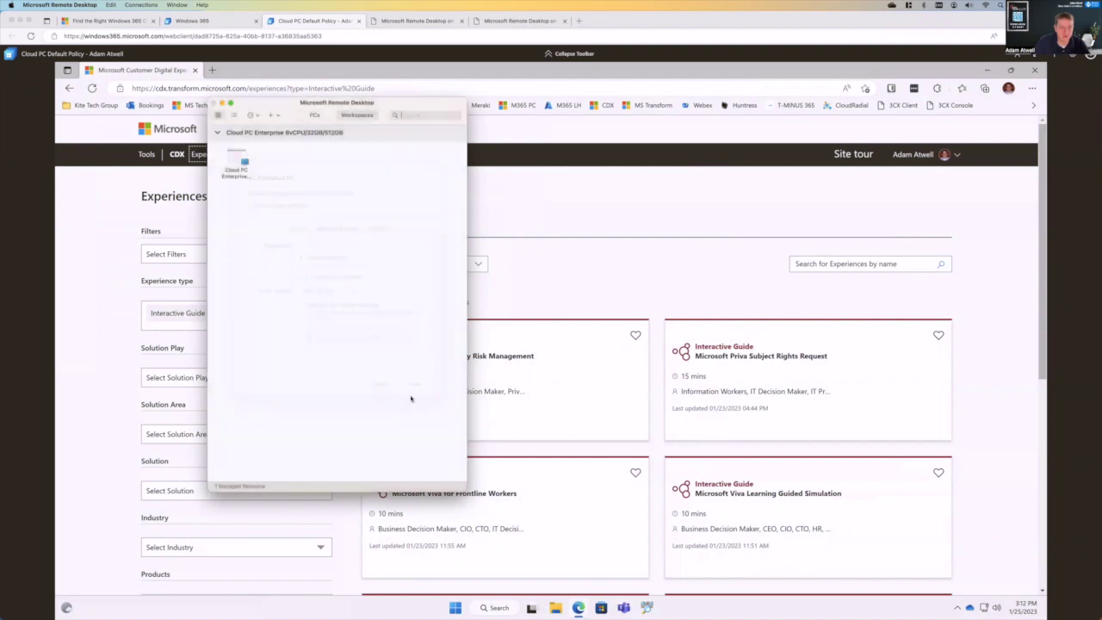
{"action": "double_click", "coordinate": [244, 163]}
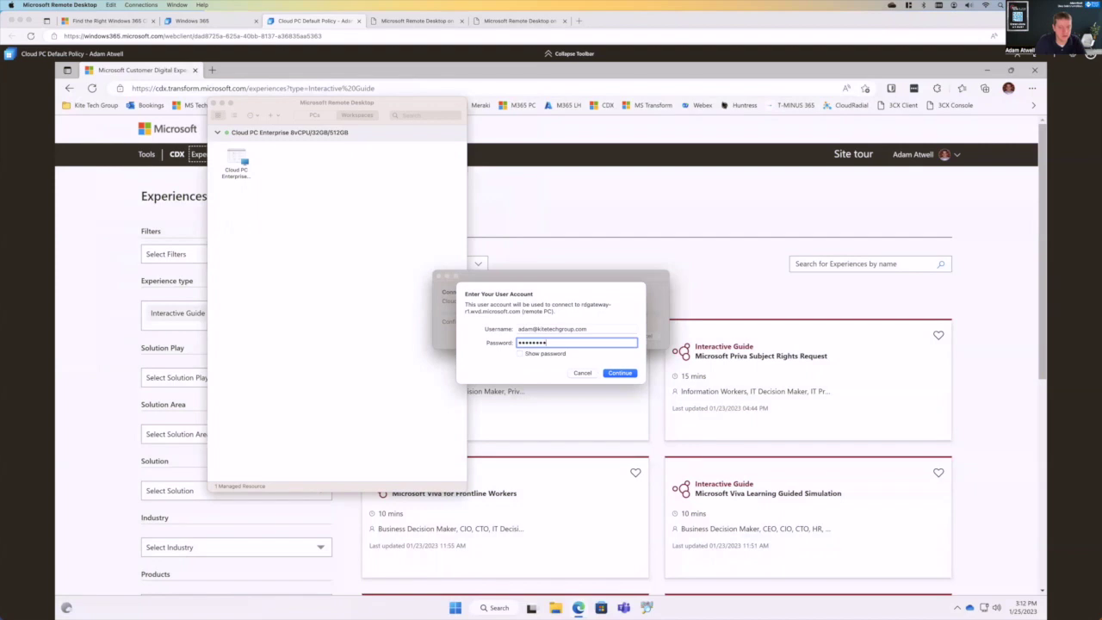
{"action": "key", "text": "Return"}
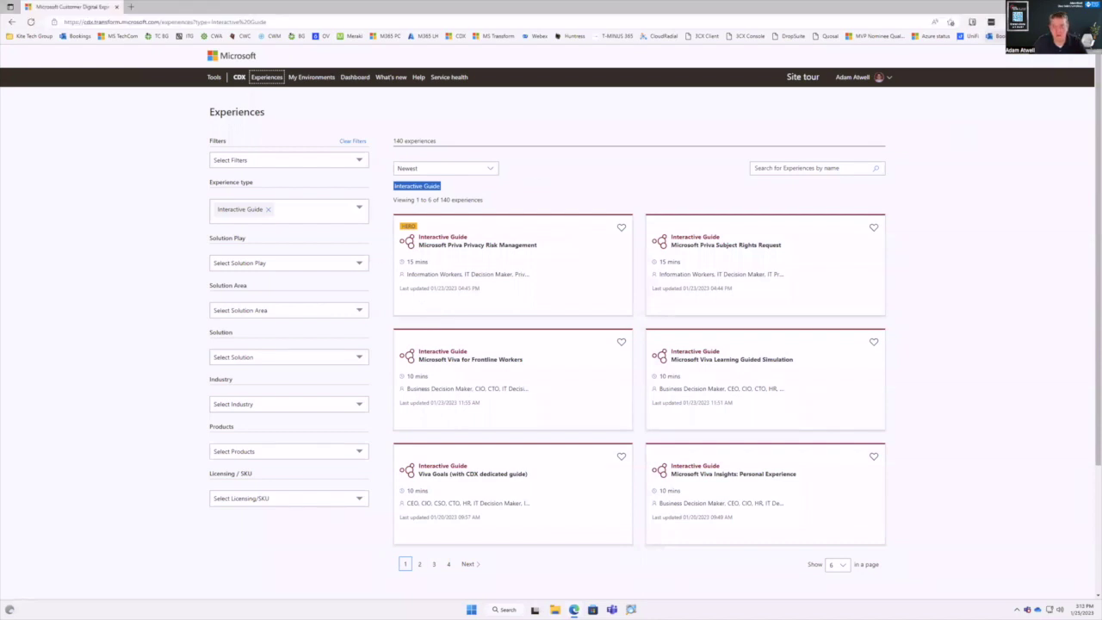
- Minimize the browser, open Display settings from the desktop's context menu, and centre the Settings window
{"action": "key", "text": "super+Down"}
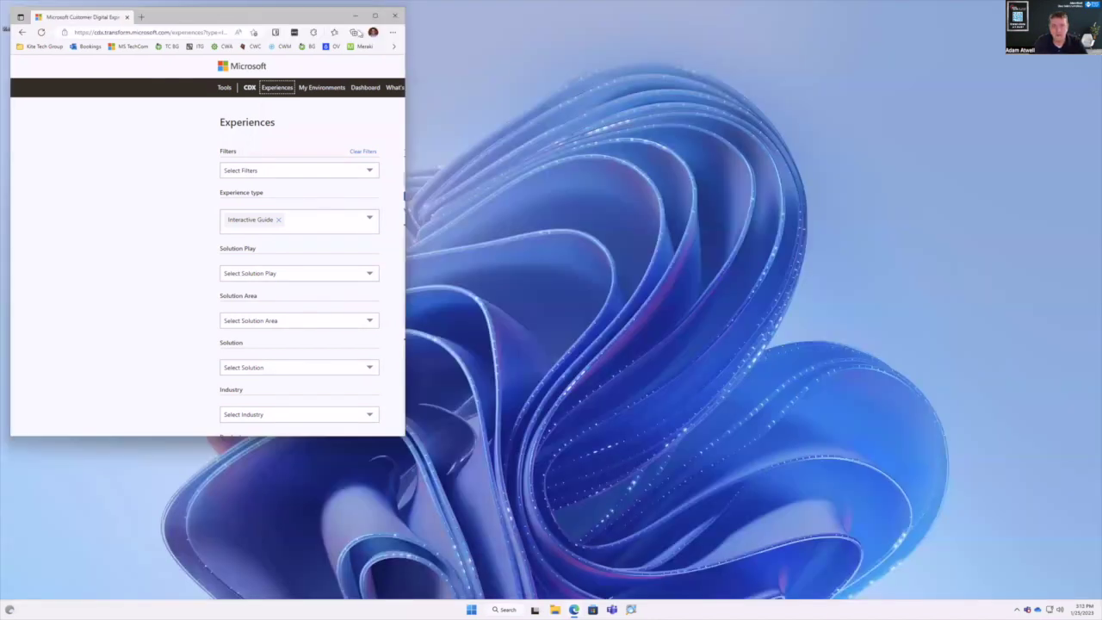
{"action": "key", "text": "super+Down"}
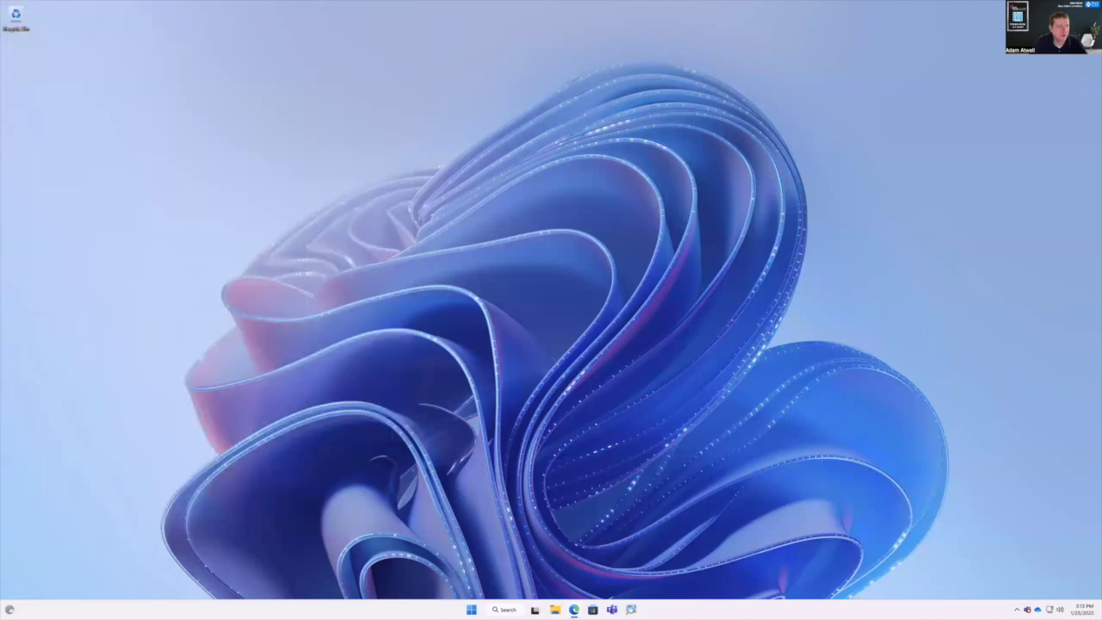
{"action": "right_click", "coordinate": [660, 303]}
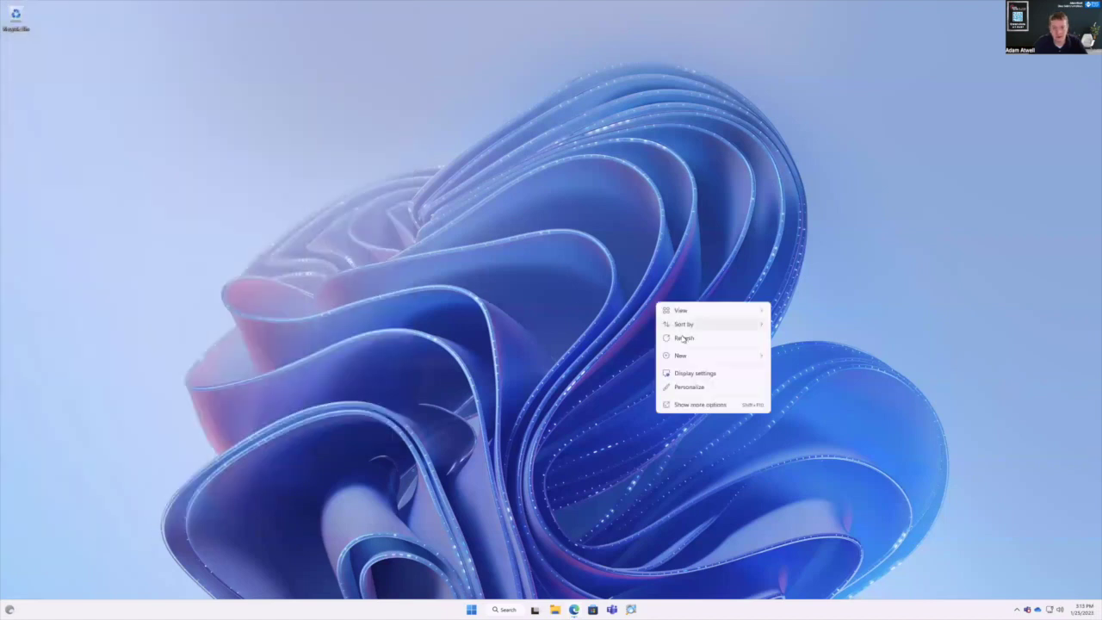
{"action": "left_click", "coordinate": [708, 375]}
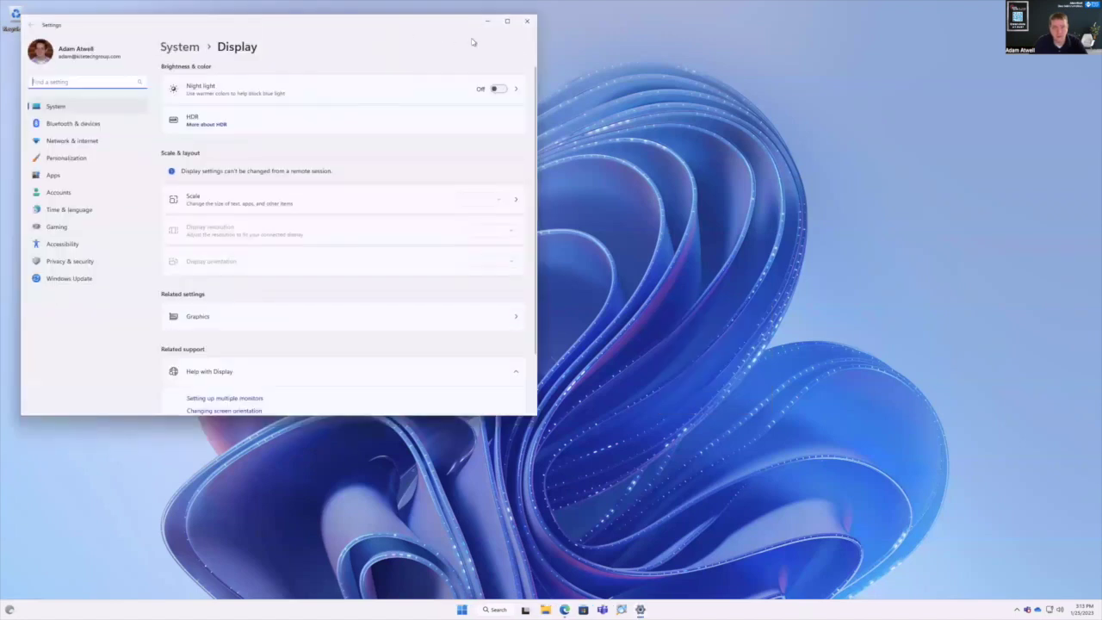
{"action": "left_click_drag", "start_coordinate": [472, 42], "coordinate": [700, 93]}
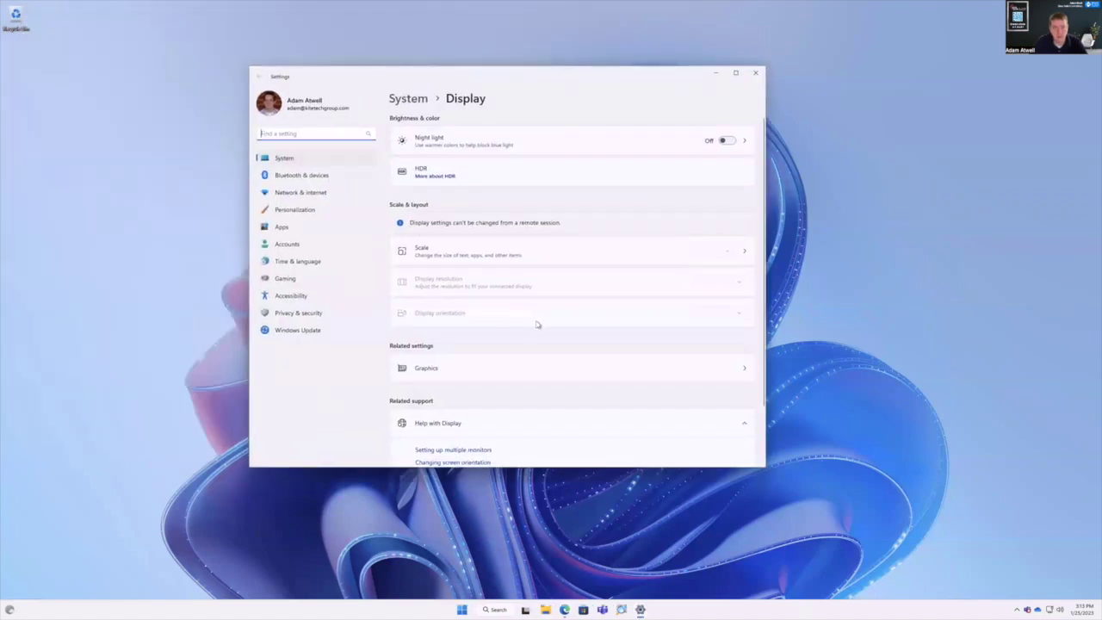
{"action": "scroll", "coordinate": [537, 325], "scroll_direction": "down", "scroll_amount": 2}
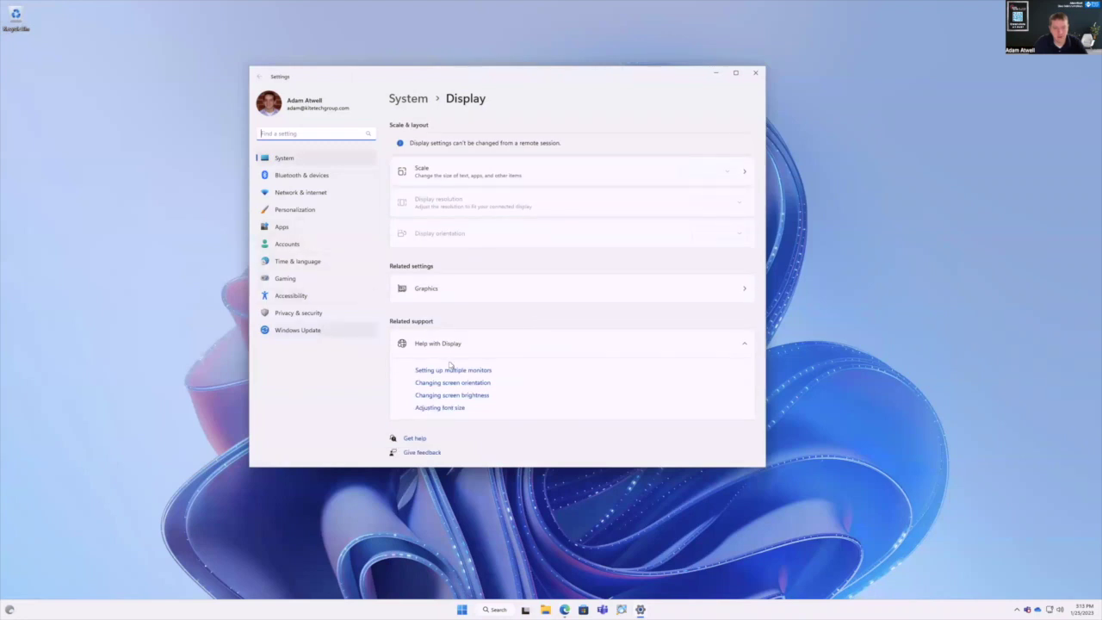
{"action": "scroll", "coordinate": [525, 364], "scroll_direction": "up", "scroll_amount": 2}
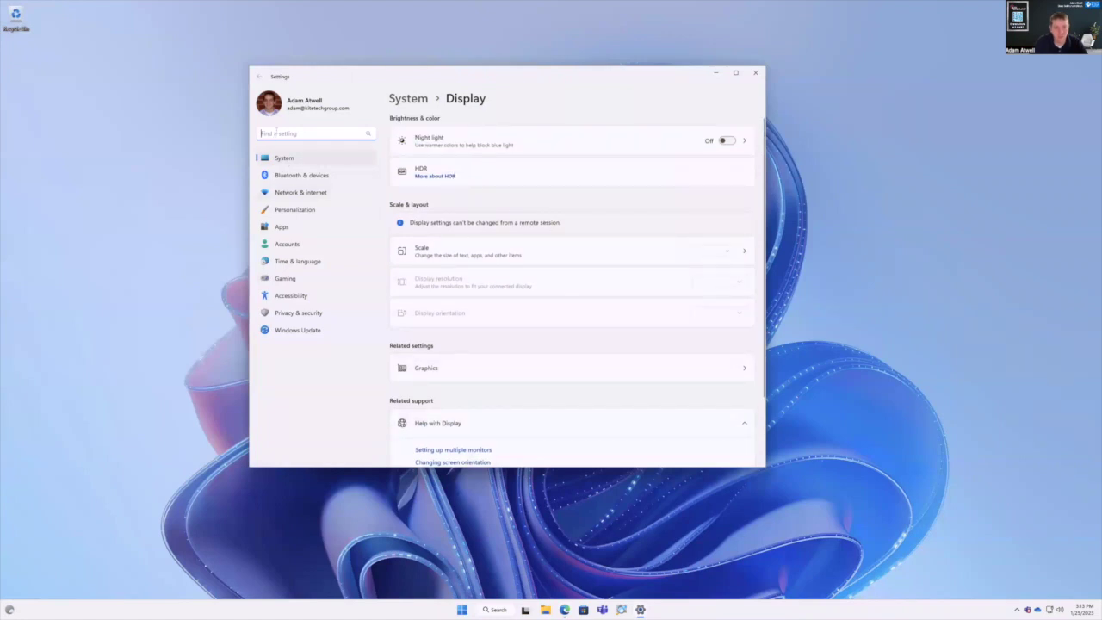
- Search settings for 'print' and open Printers & scanners showing the HP OfficeJet Pro 8035 printers
{"action": "type", "text": "print"}
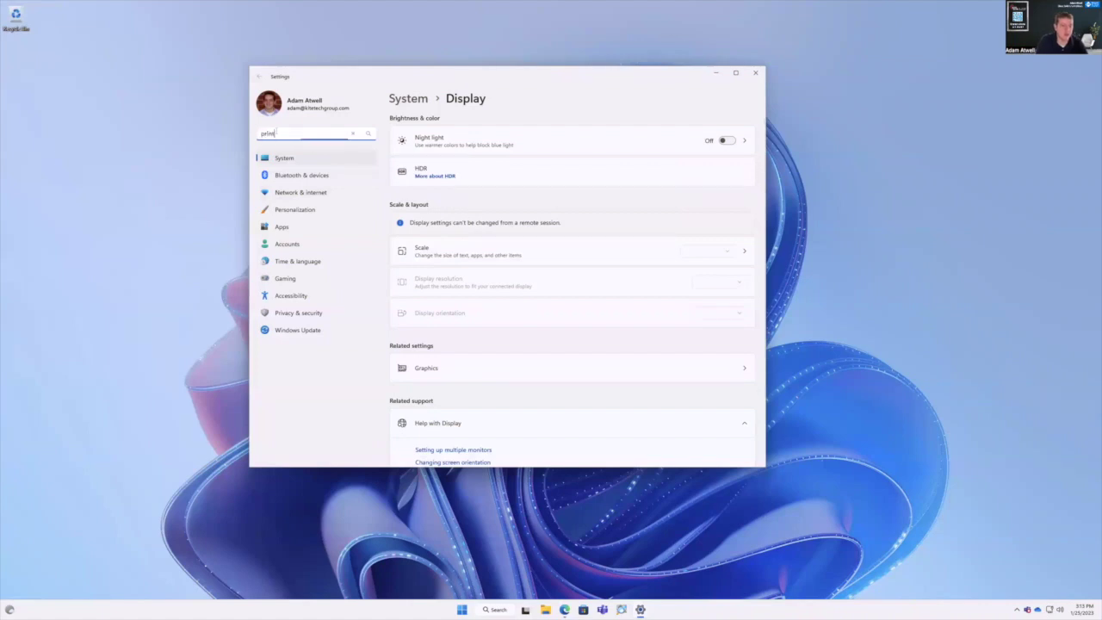
{"action": "key", "text": "Return"}
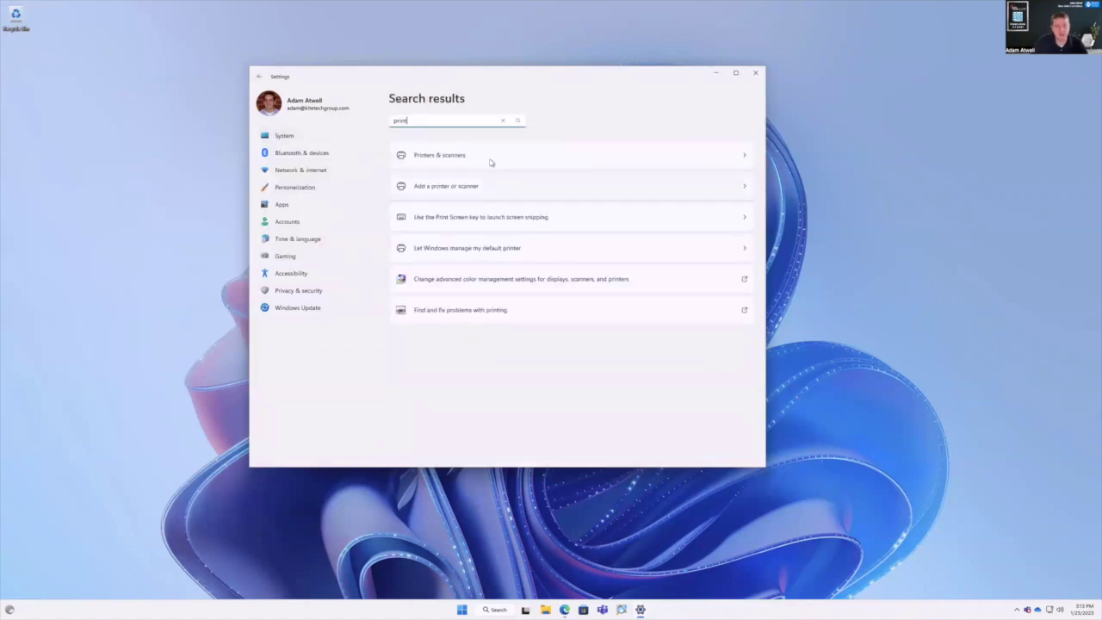
{"action": "left_click", "coordinate": [494, 158]}
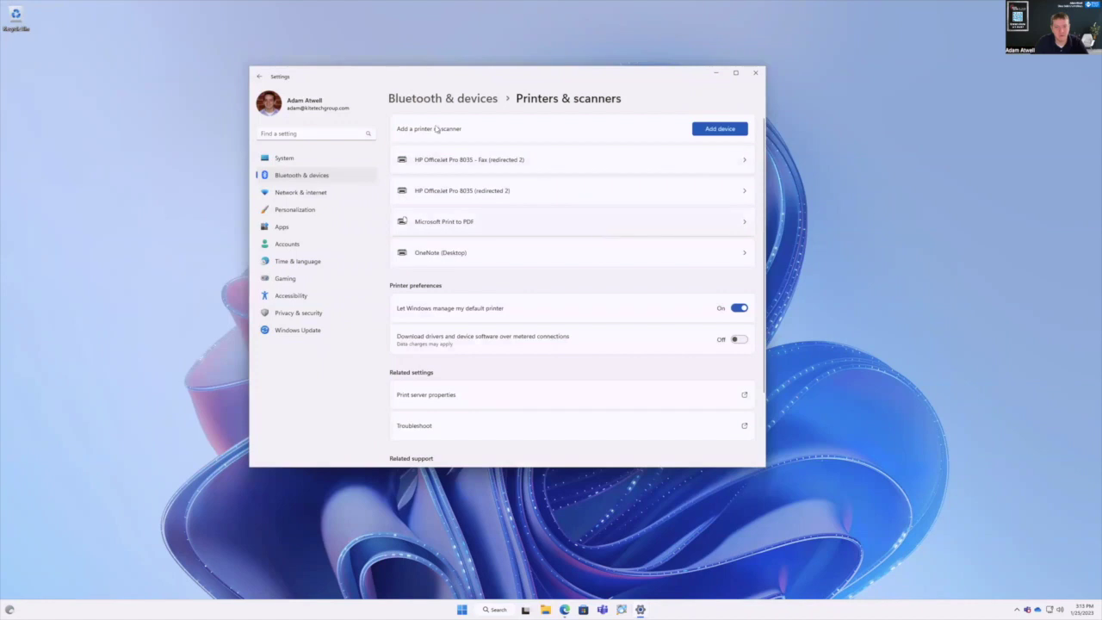